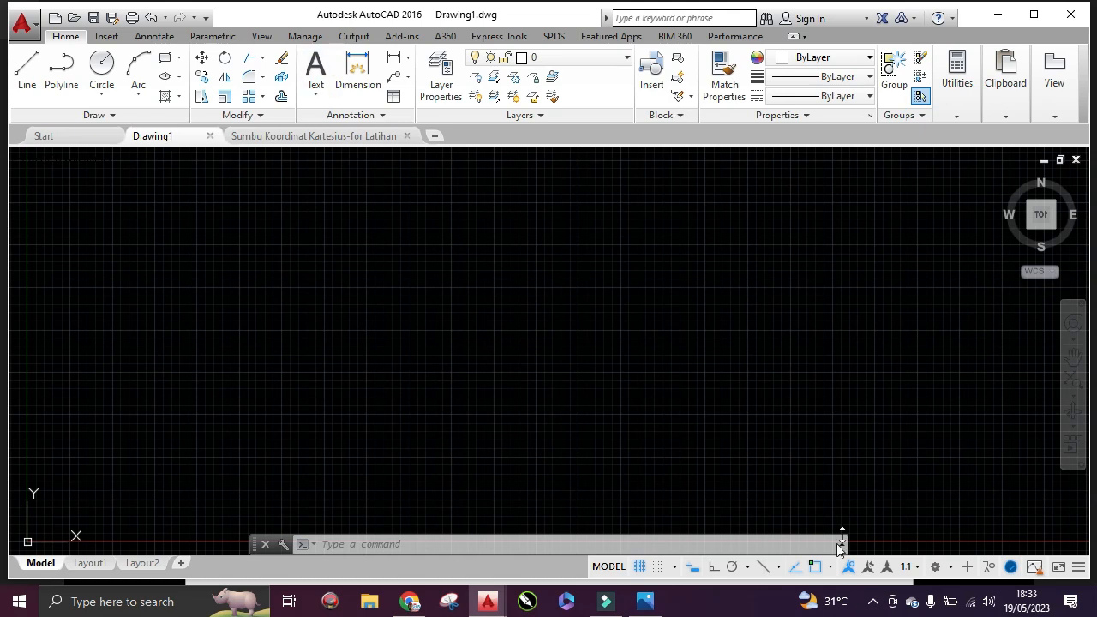
- Check the reference figure and its coordinate list in Untitled.png, and switch to the Sumbu Koordinat Kartesius-for Latihan drawing in AutoCAD
click(651, 605)
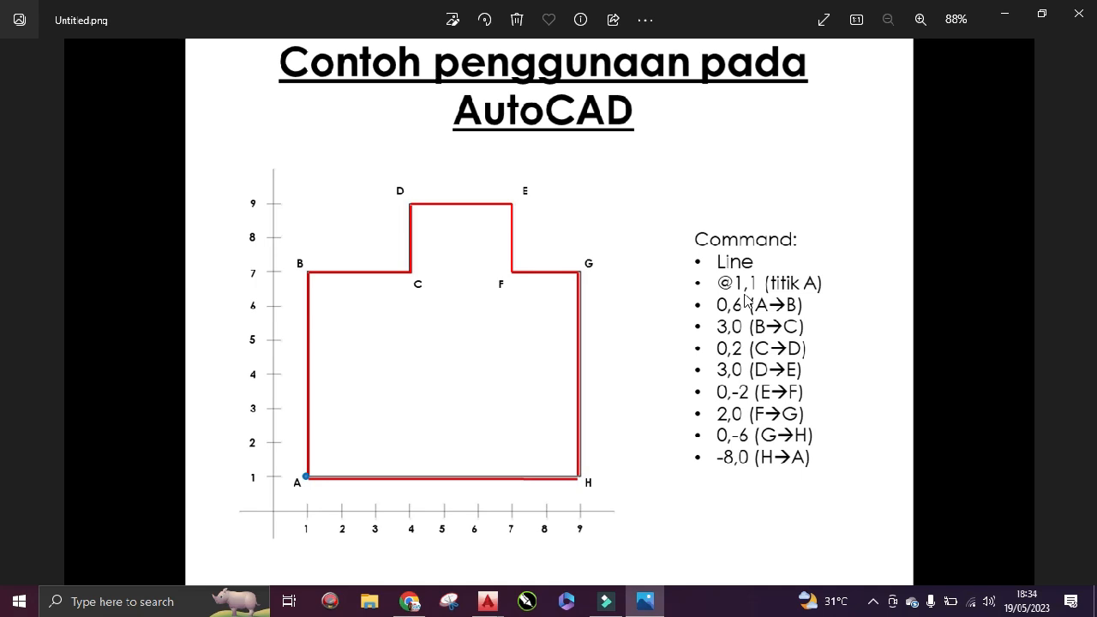
click(489, 601)
click(562, 561)
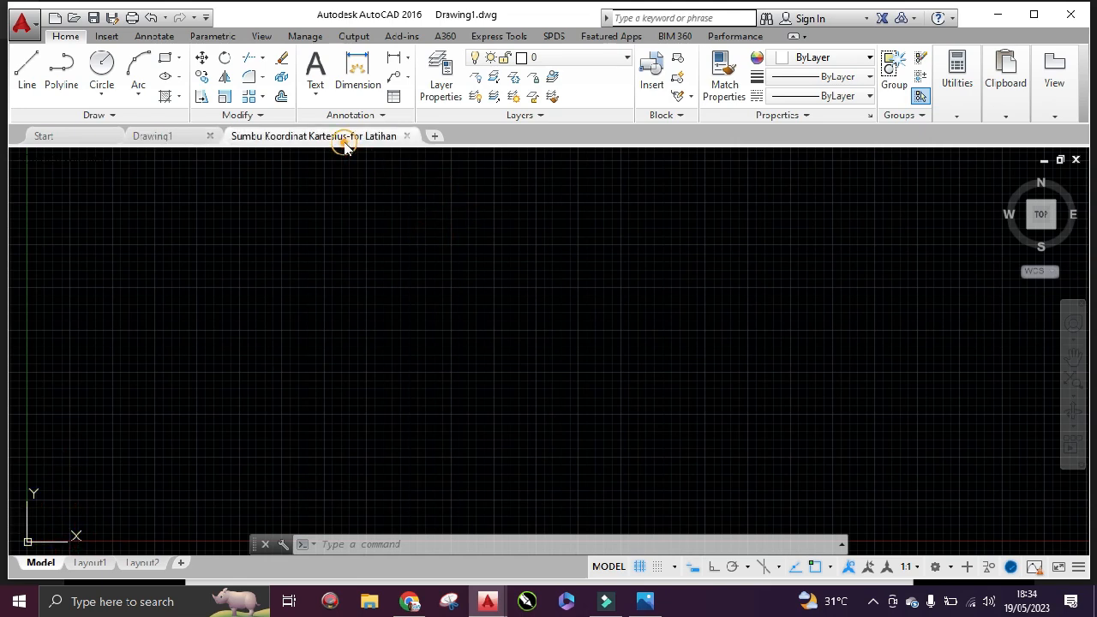
click(343, 137)
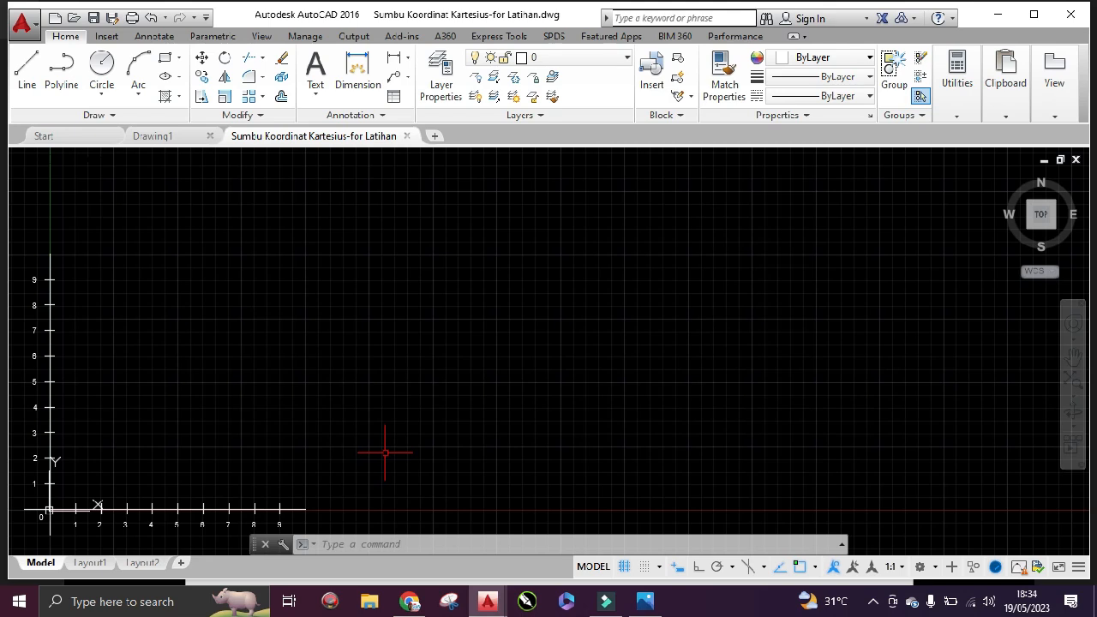
- Start a line at point 1,1 and draw the outline's first vertical edge to the relative point 0,6
text(L)
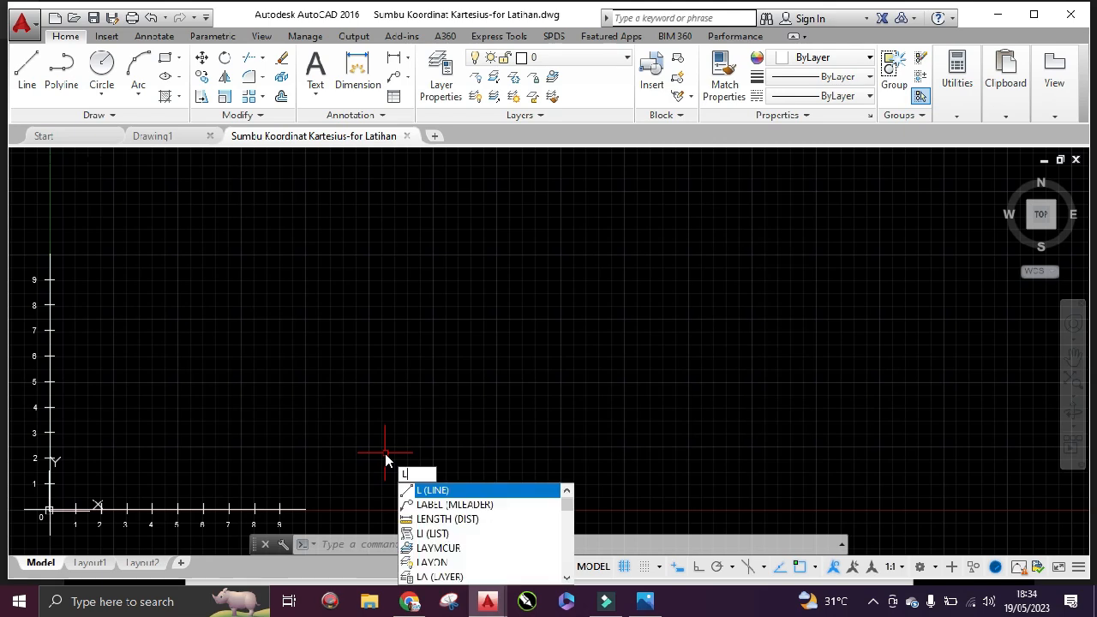
key(Return)
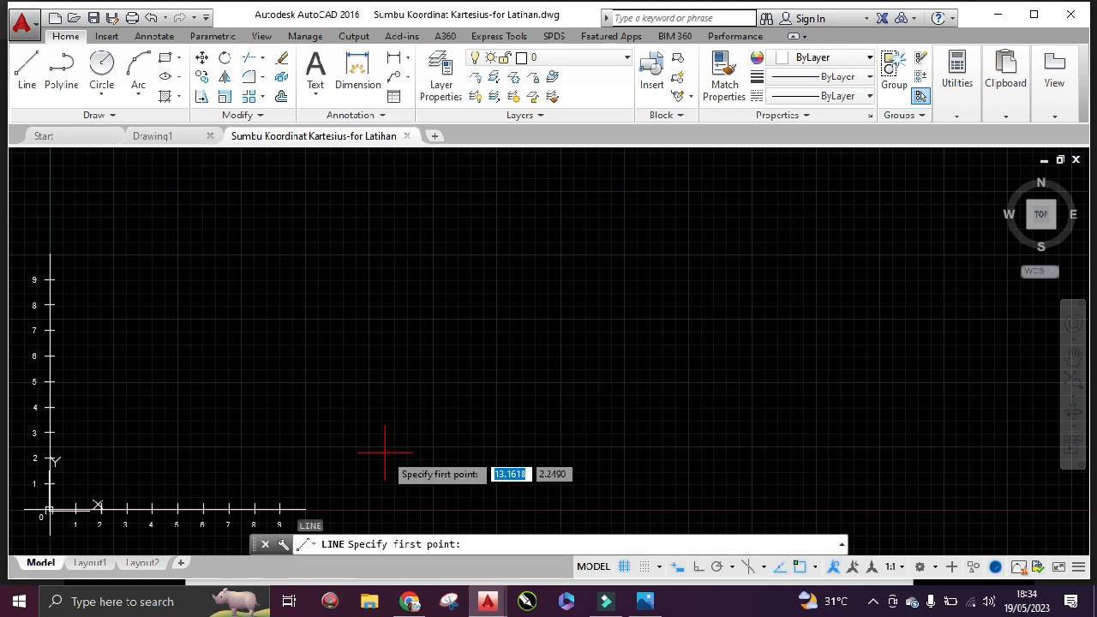
text(1)
key(Tab)
text(1)
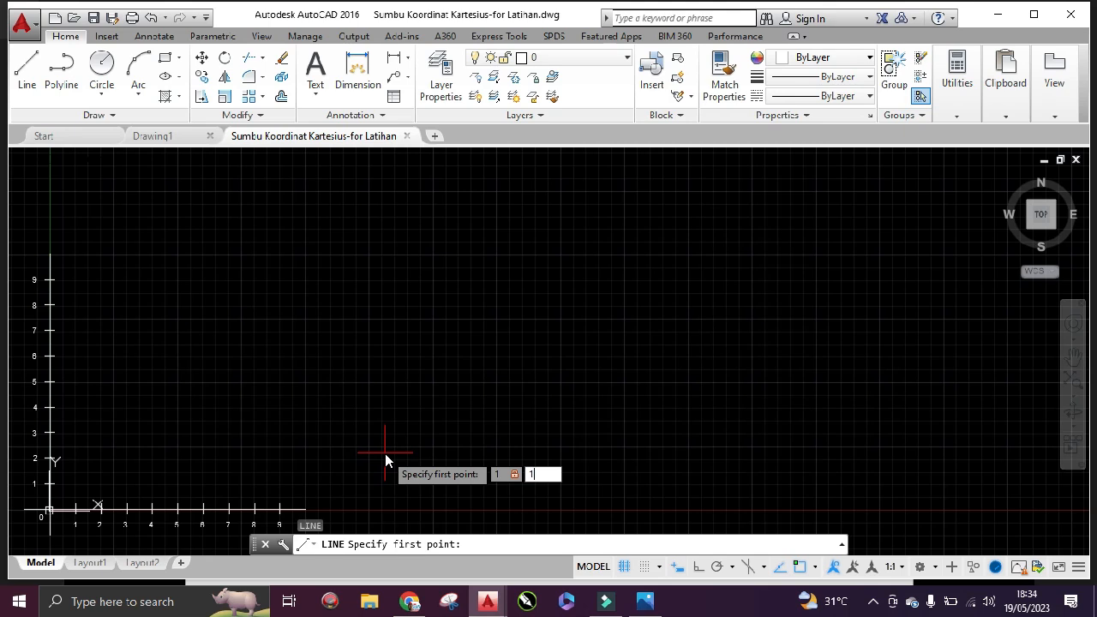
key(Return)
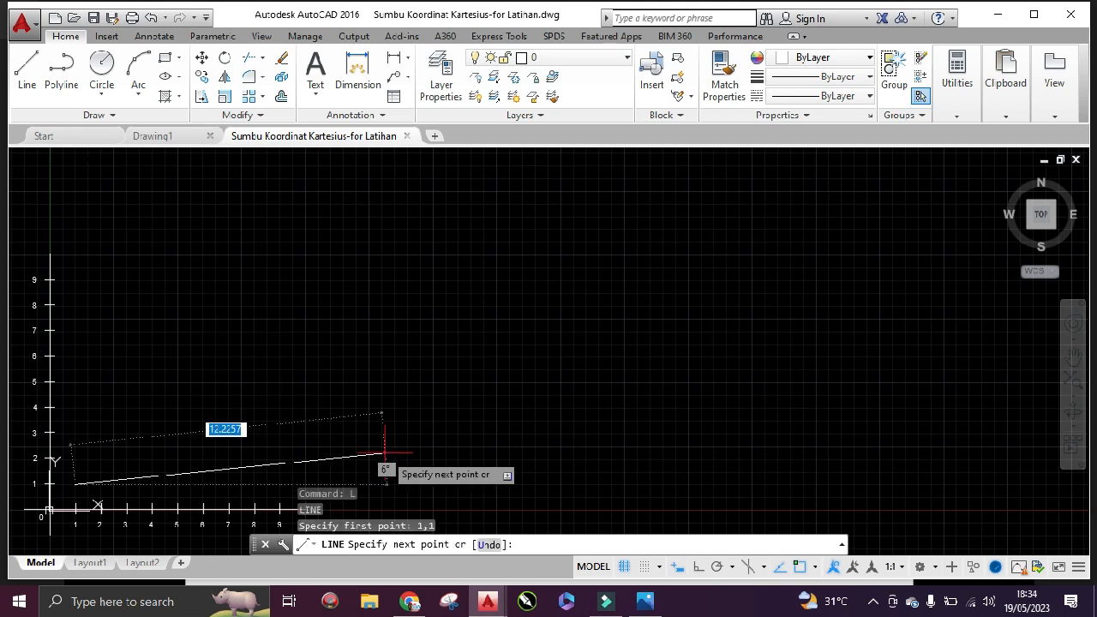
scroll(385, 453, up, 4)
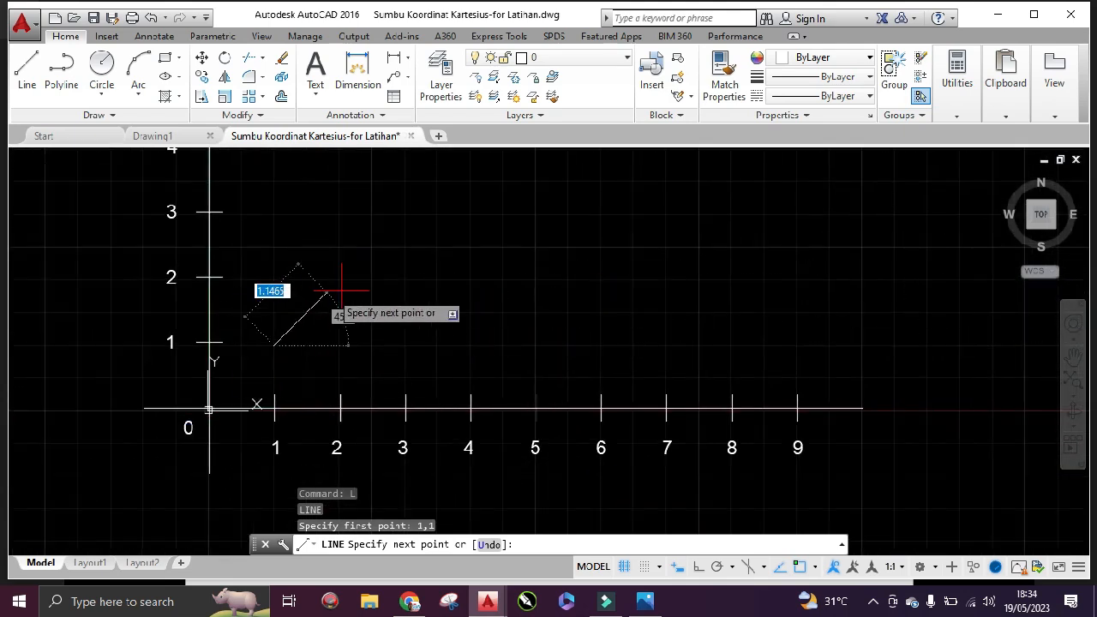
scroll(360, 300, down, 6)
mouse_move(501, 244)
middle_down()
mouse_move(254, 416)
mouse_move(232, 443)
mouse_move(248, 403)
mouse_move(328, 353)
middle_up()
scroll(232, 443, up, 2)
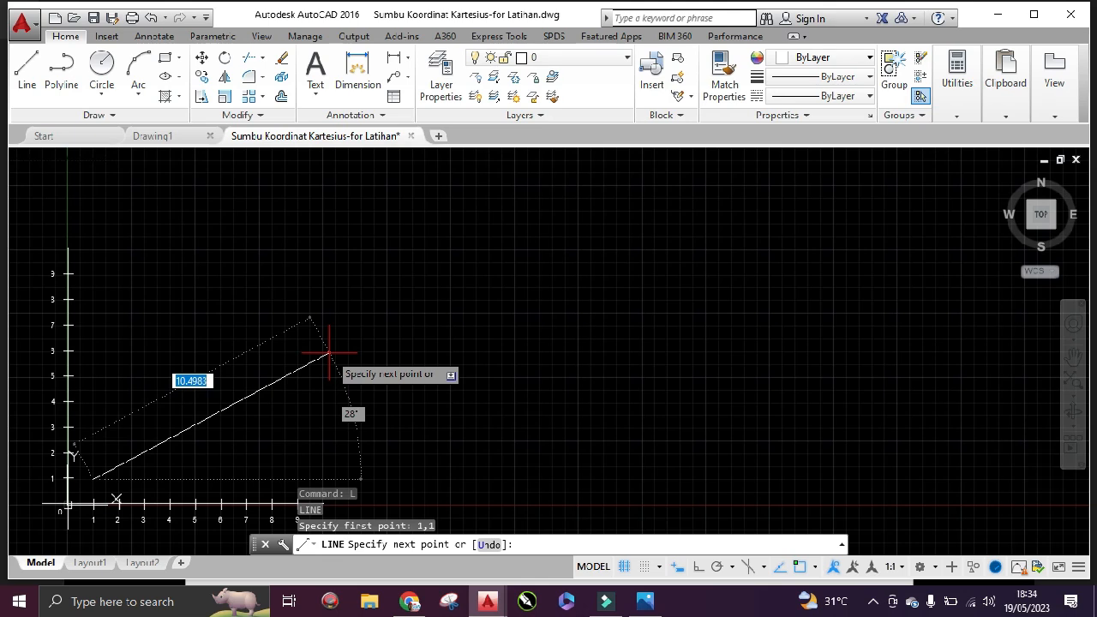
text(0)
key(Tab)
text(0)
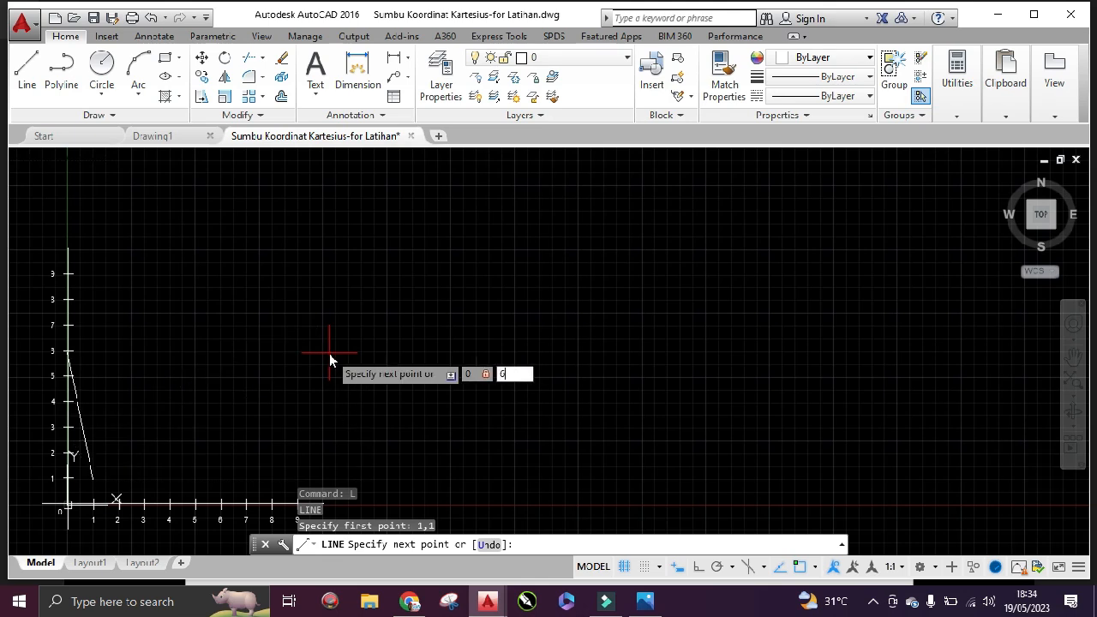
key(Return)
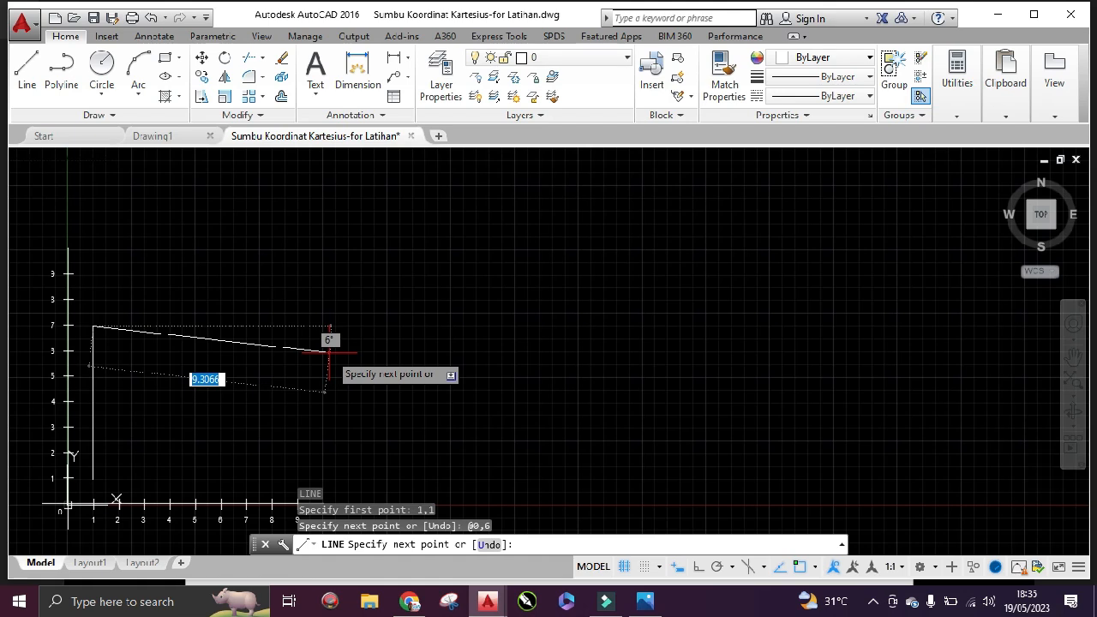
- Continue the outline with a horizontal segment at relative 3,0 and a vertical segment at relative 0,2
text(3)
key(Tab)
text(0)
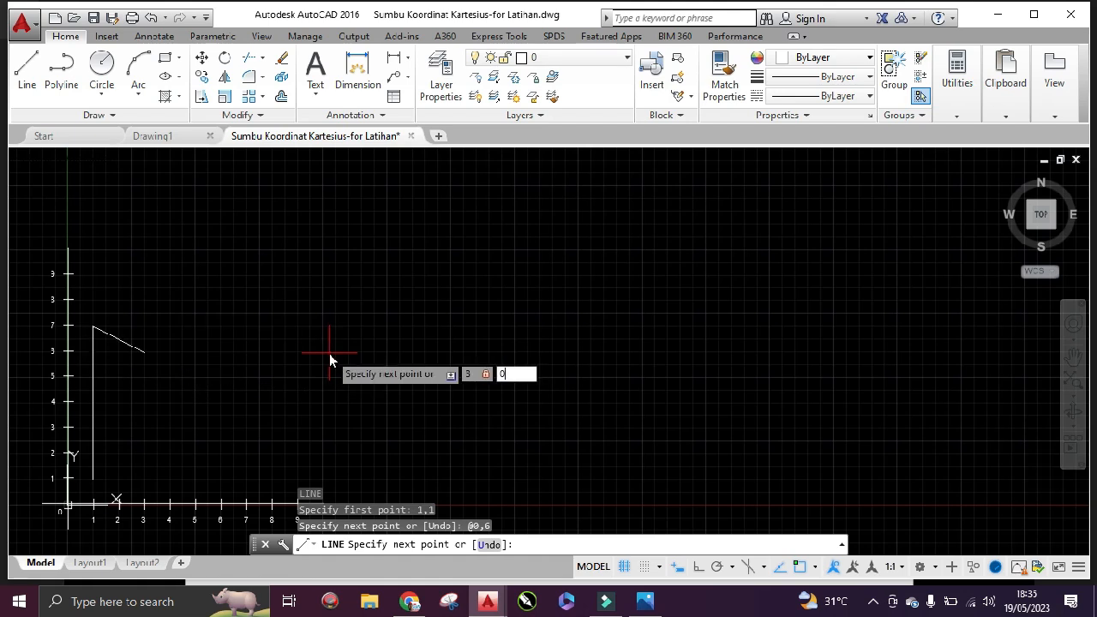
key(Return)
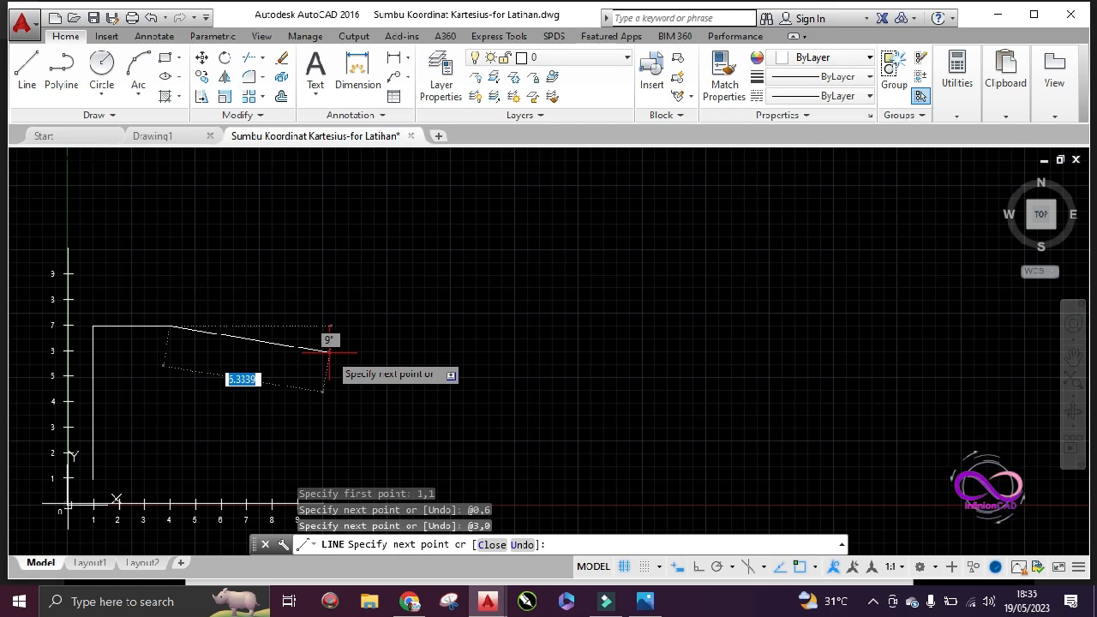
text(0)
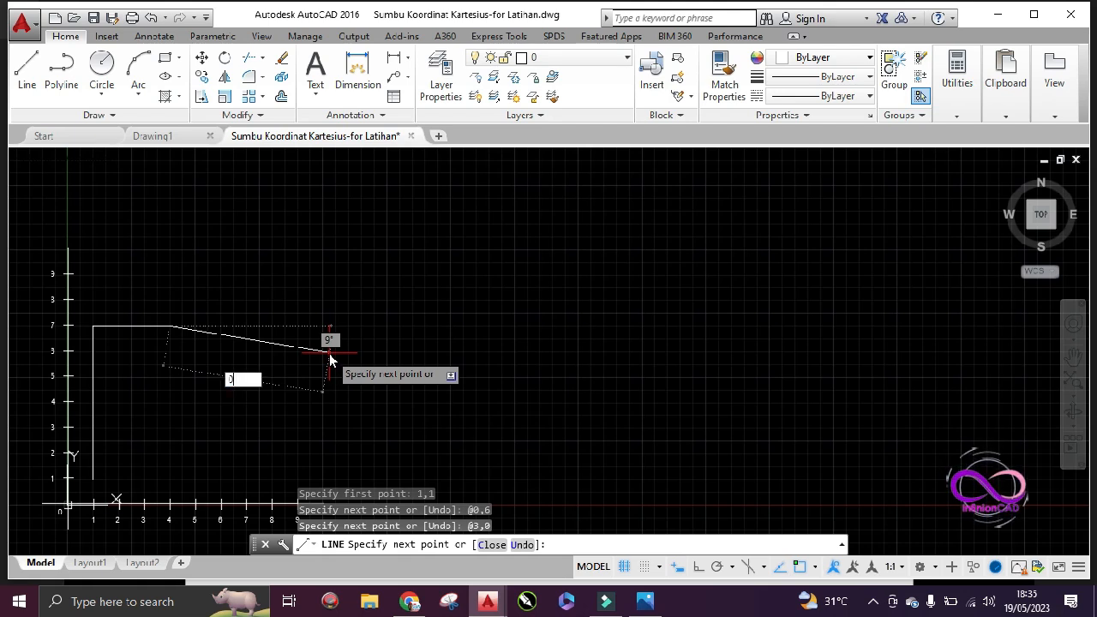
key(Tab)
text(2)
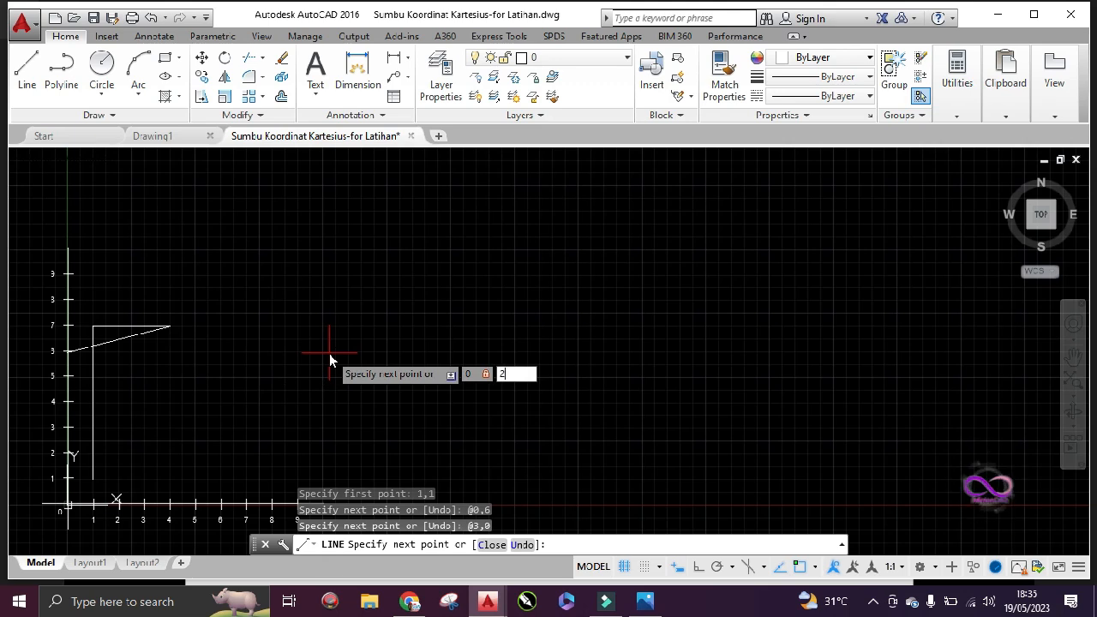
key(Return)
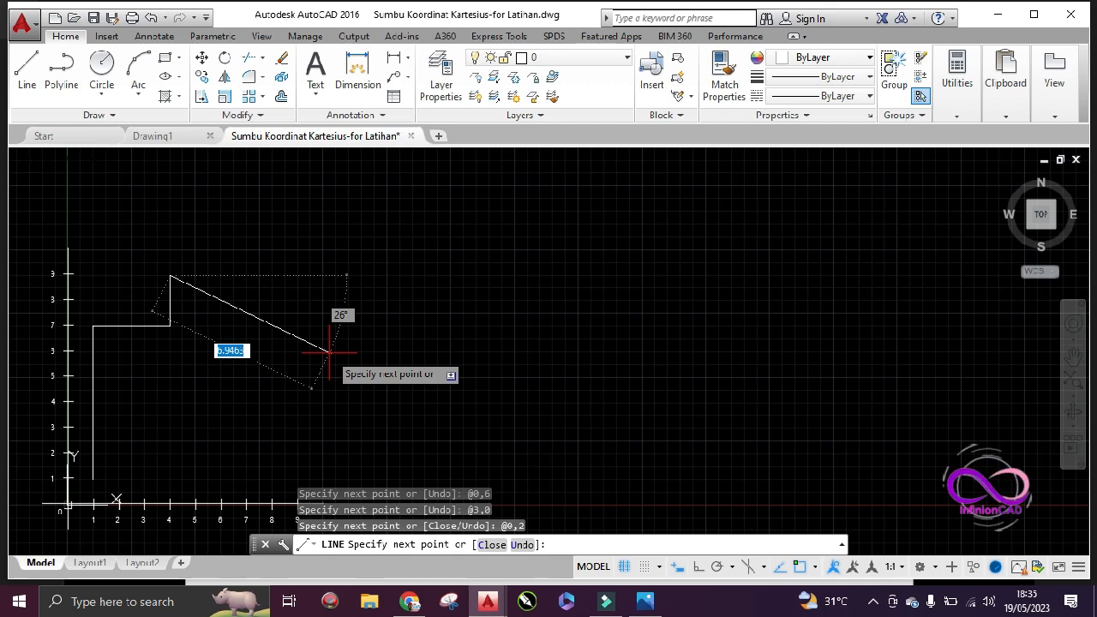
- Add the raised part's top edge at relative 3,0 and its descending edge at relative 0,-2
text(3)
key(Tab)
text(0)
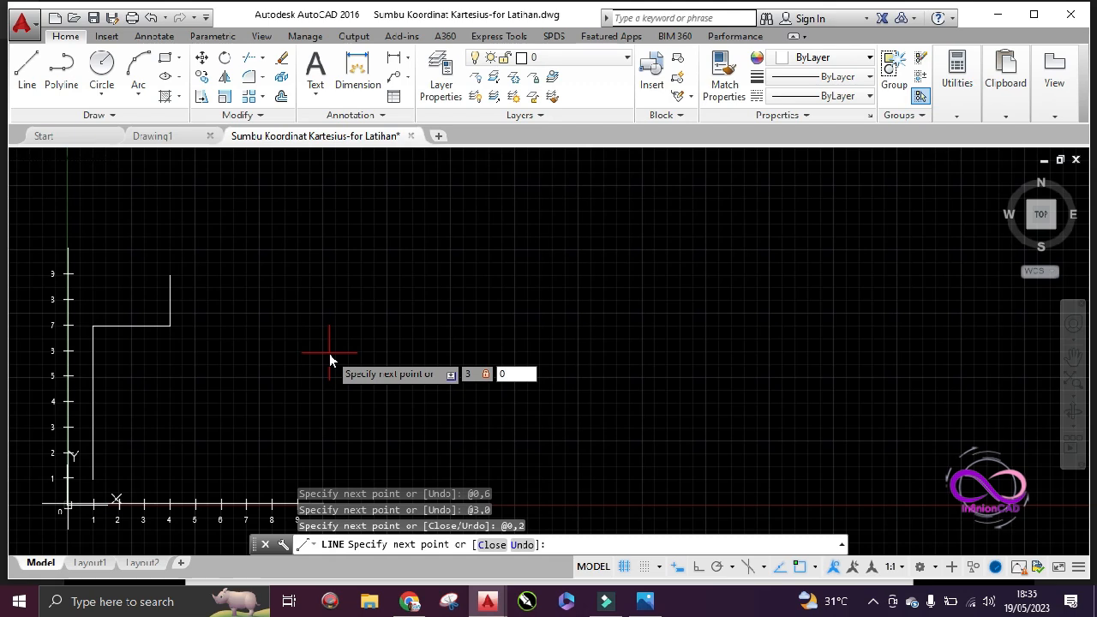
key(Return)
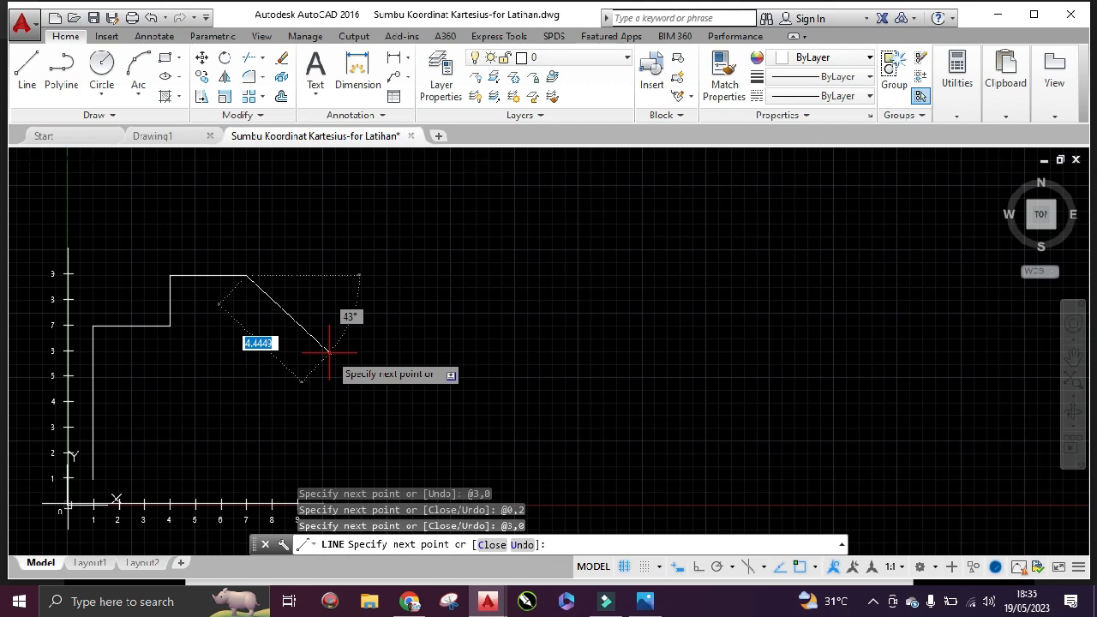
text(0)
key(Tab)
text(-2)
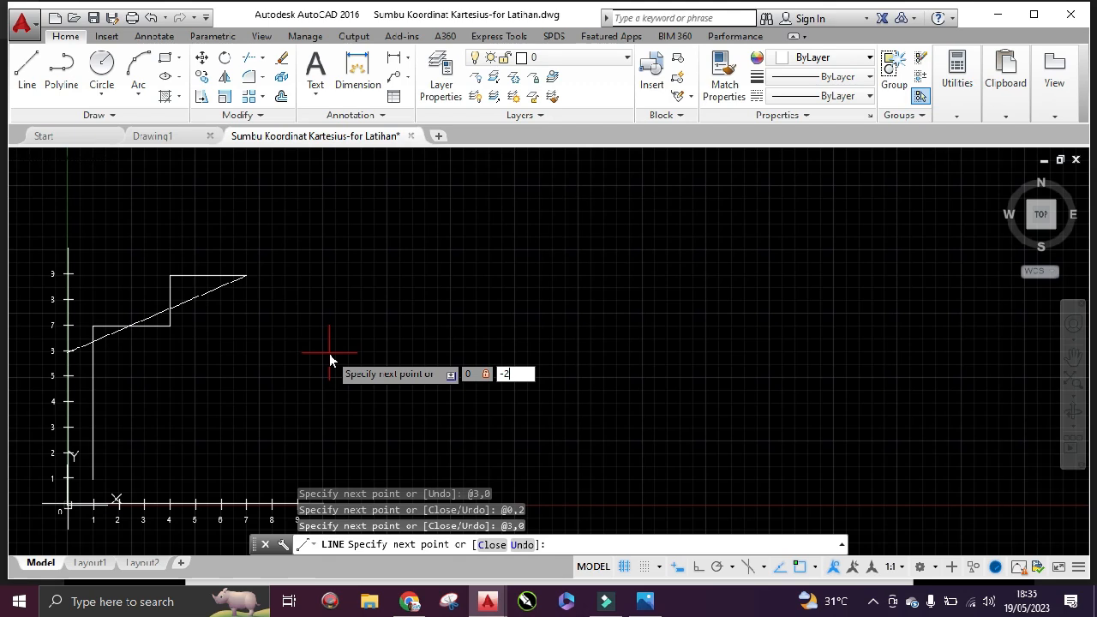
key(Return)
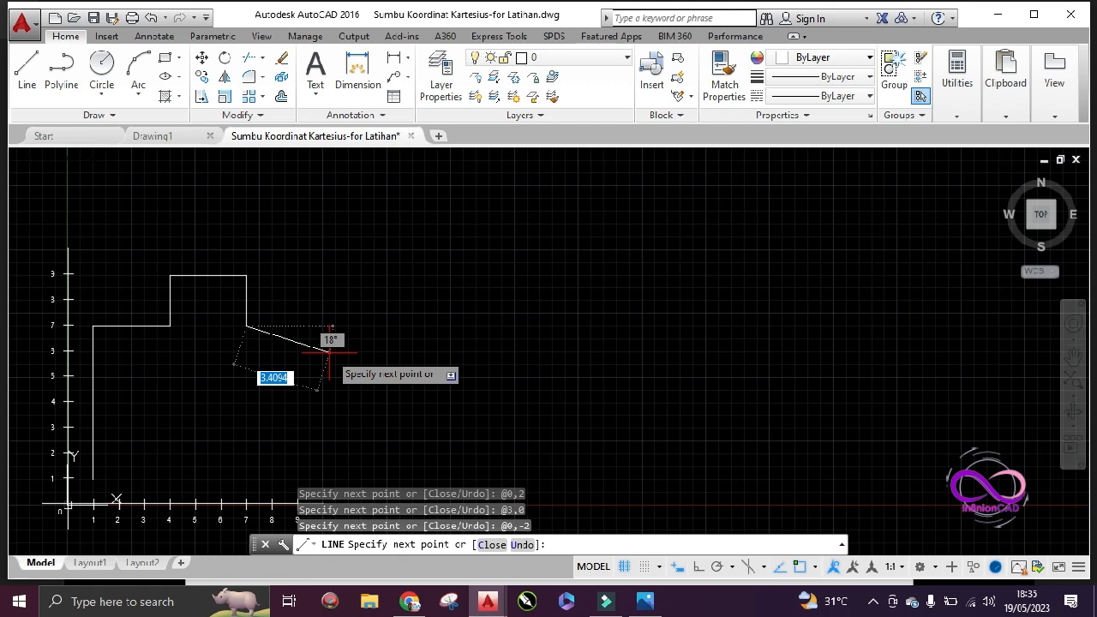
- Draw the second shoulder at relative 2,0 and the long edge down at relative 0,-6
text(2)
key(Tab)
text(0)
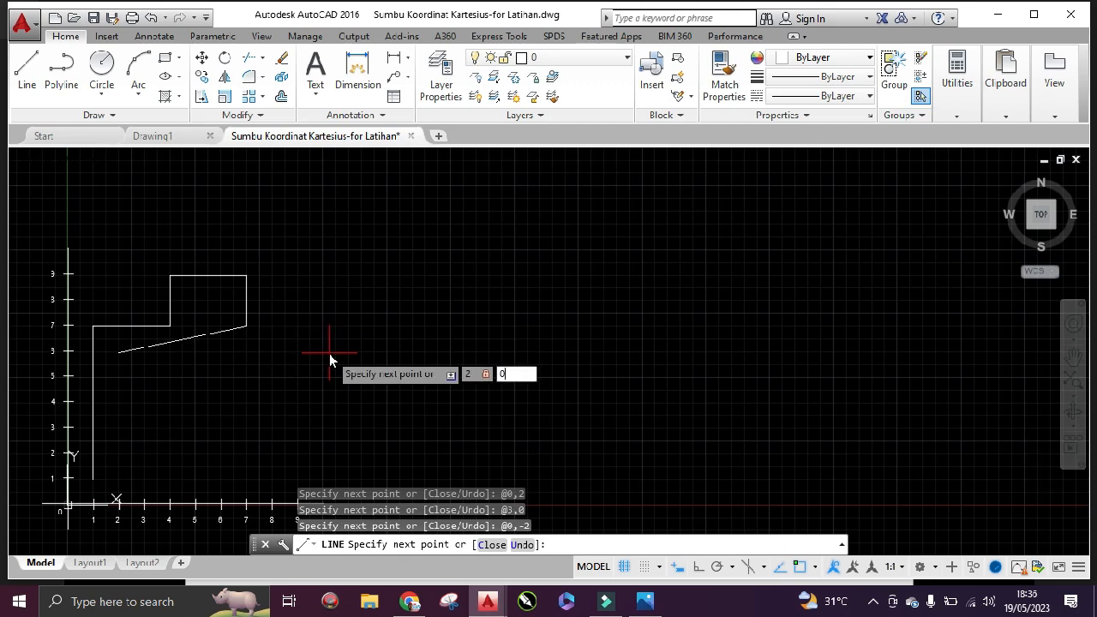
key(Return)
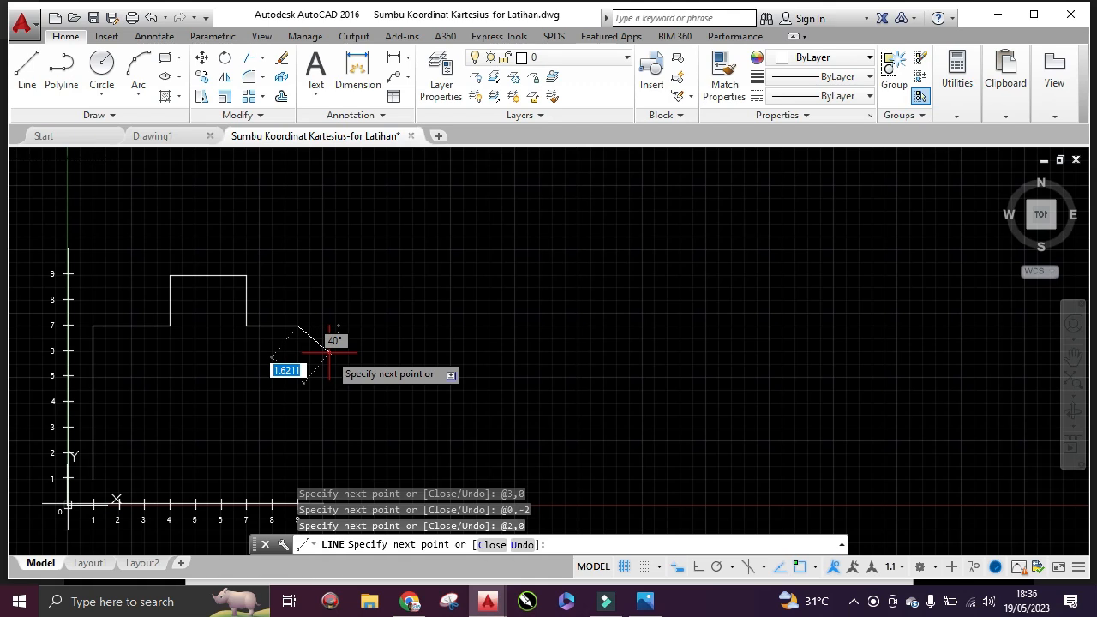
text(0,-0)
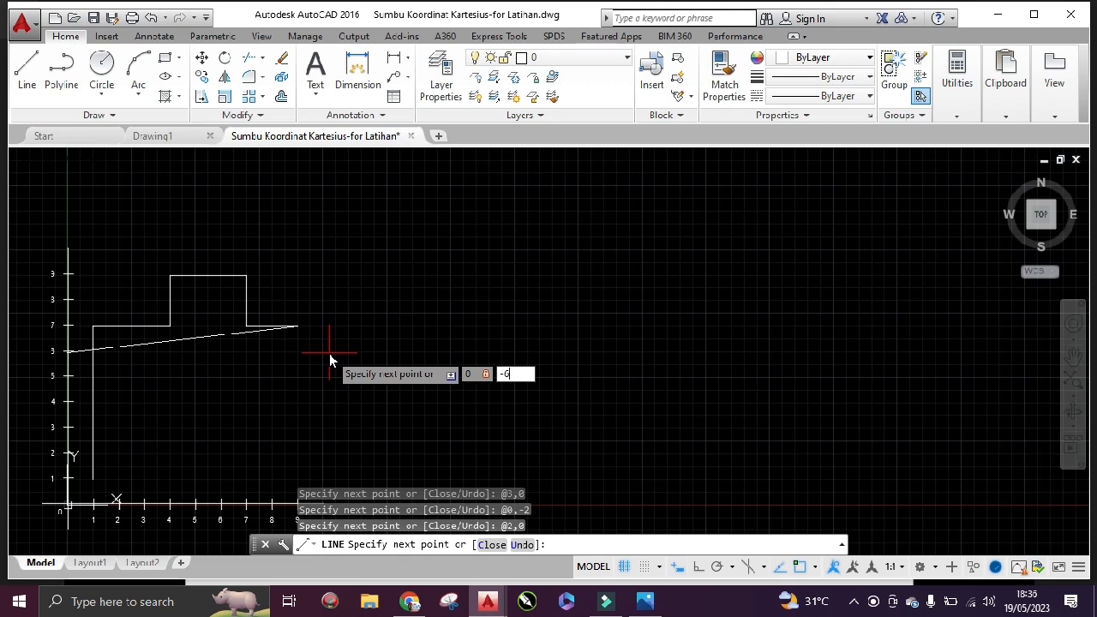
key(Return)
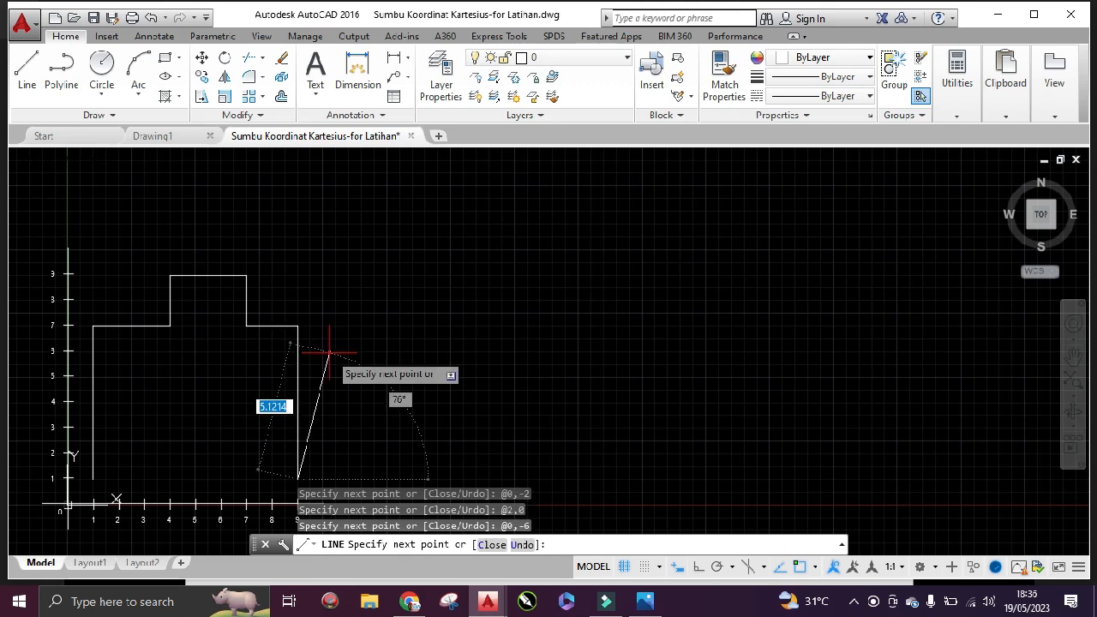
- Close the outline back to its start point with relative -8,0, end the line, and compare it with the reference image
text(0)
text(8)
key(BackSpace)
key(BackSpace)
text(-8,0)
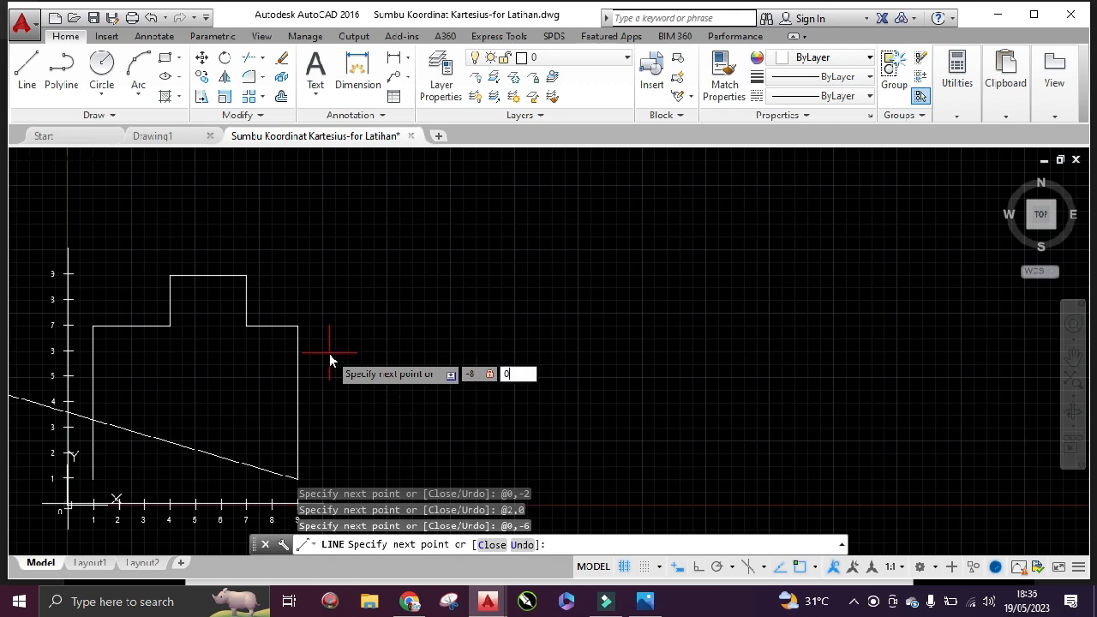
key(Return)
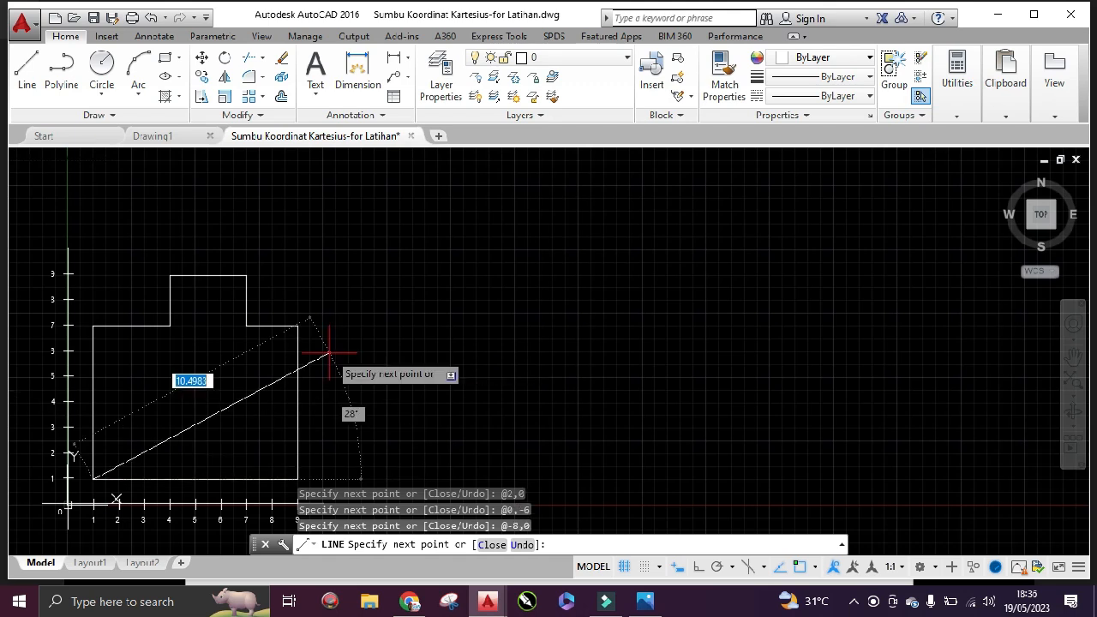
key(Escape)
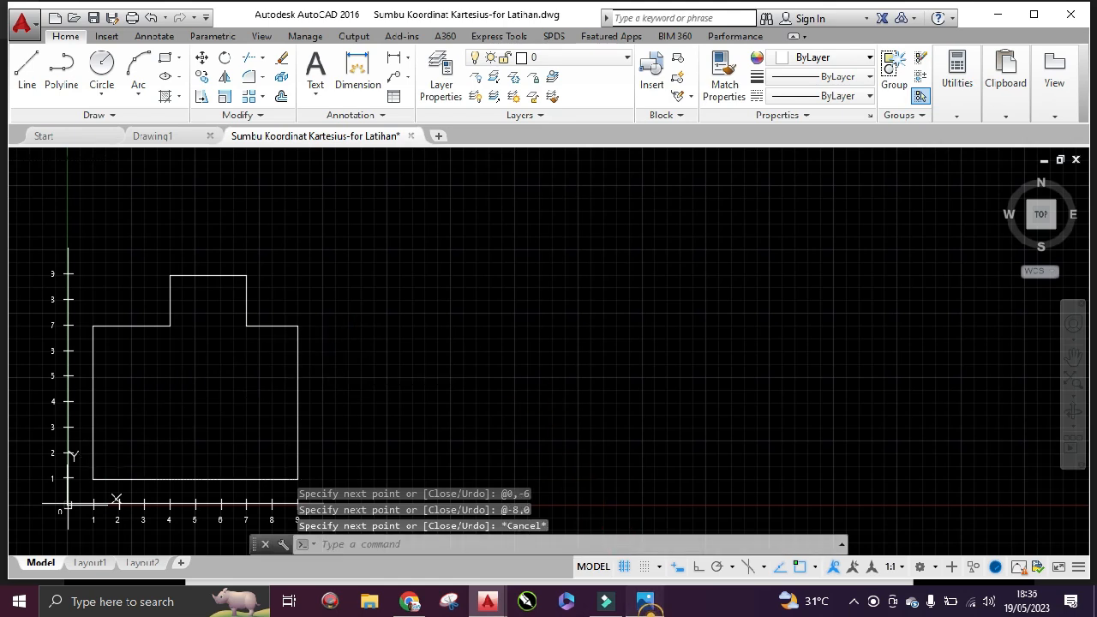
click(644, 601)
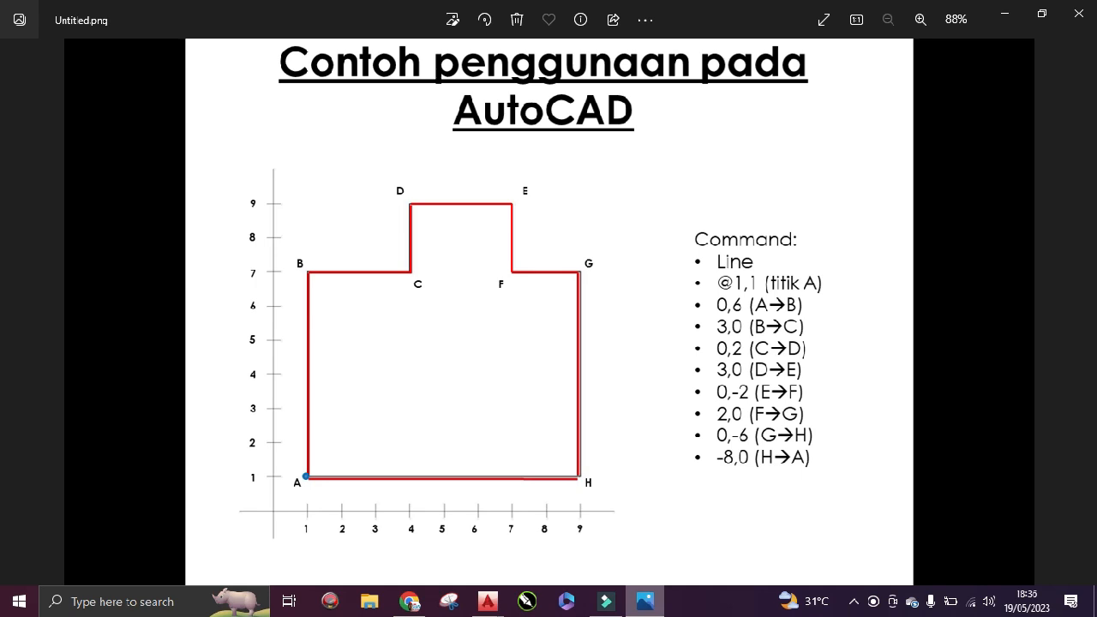
click(645, 601)
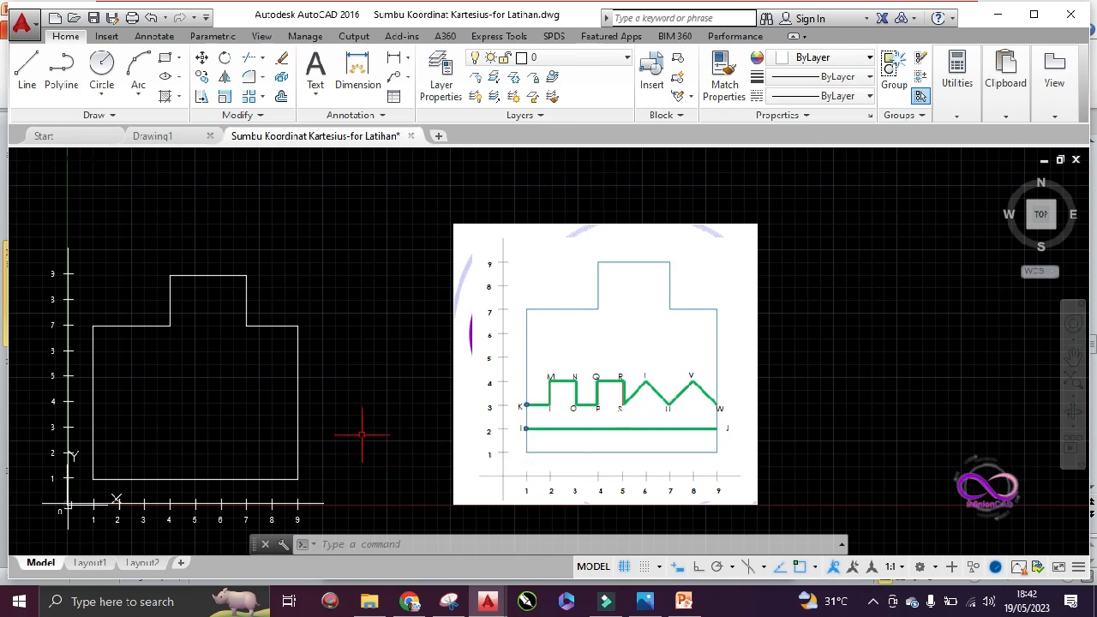
- Draw the lower inner horizontal line across the outline from 1,2 to relative 8,0 and end the line
text(L)
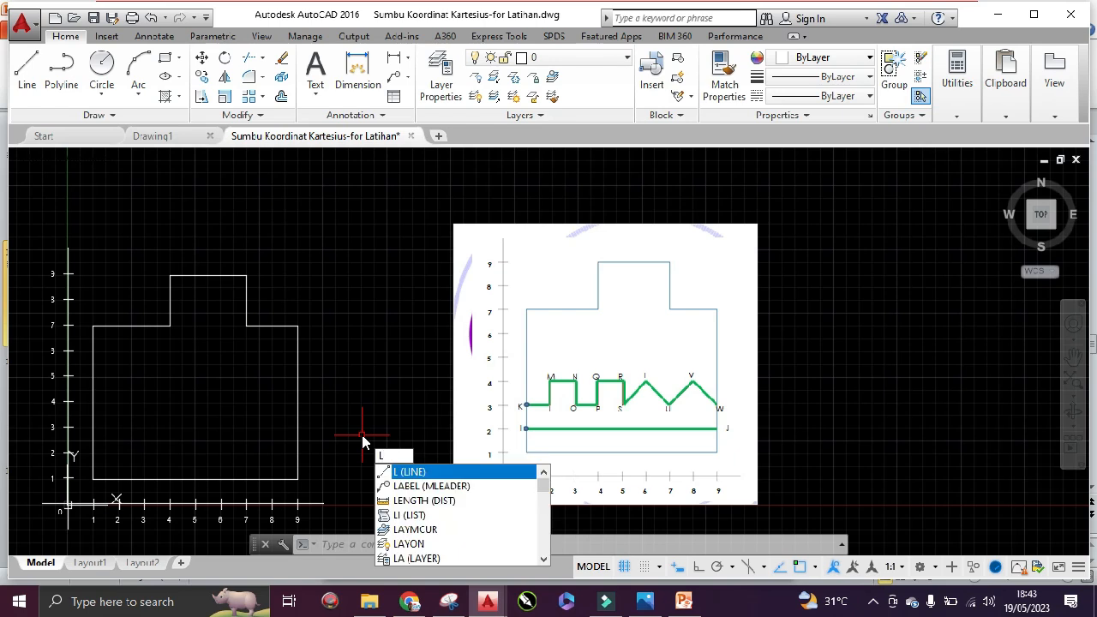
key(Return)
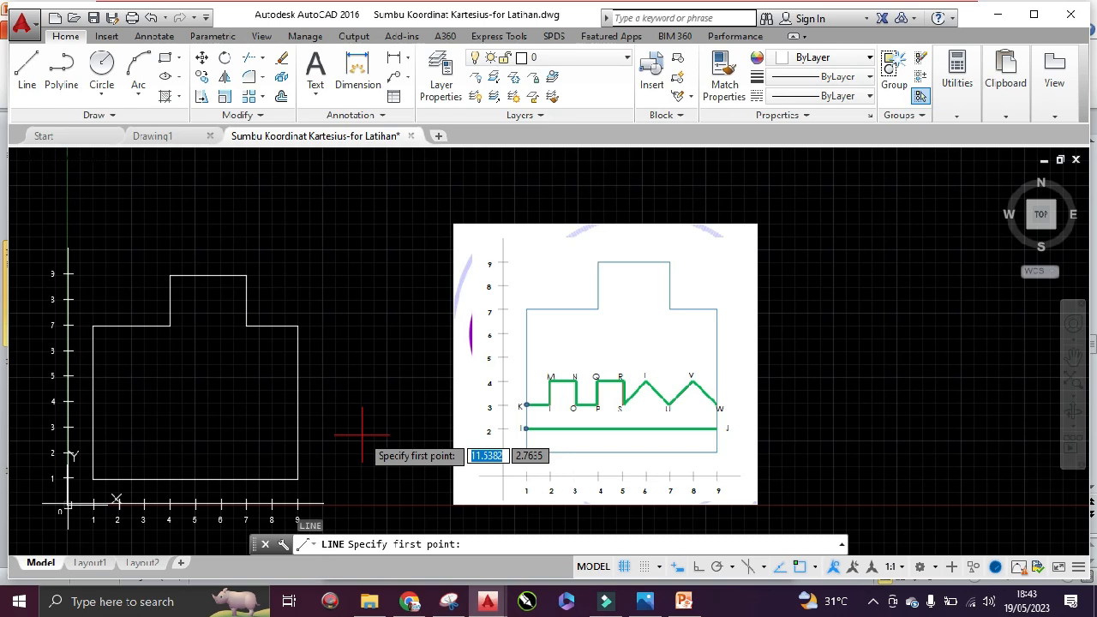
text(1,2)
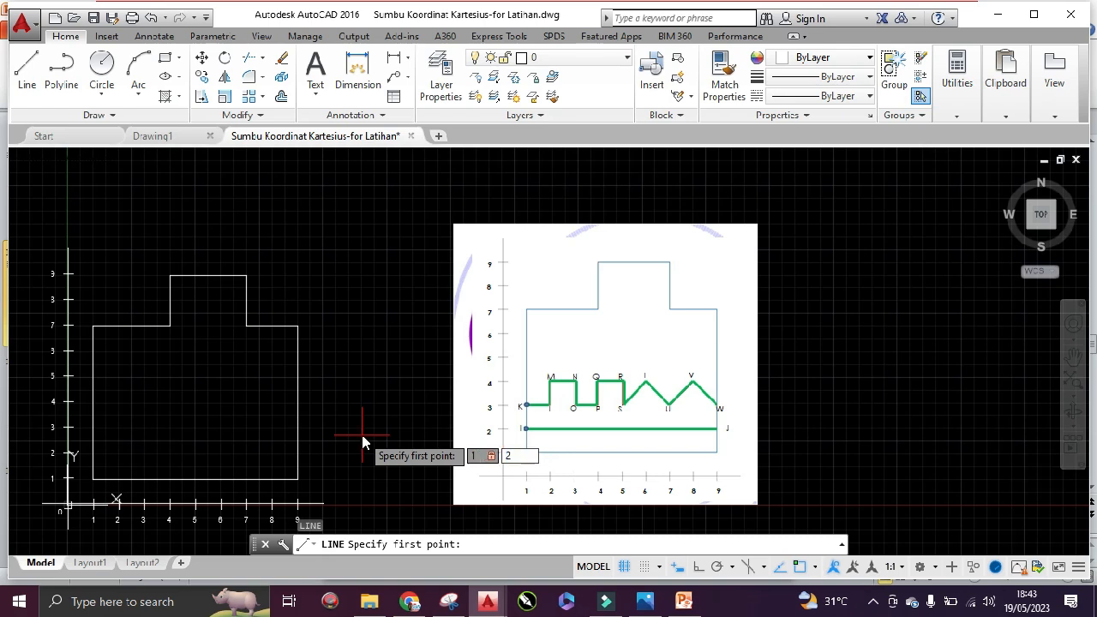
key(Return)
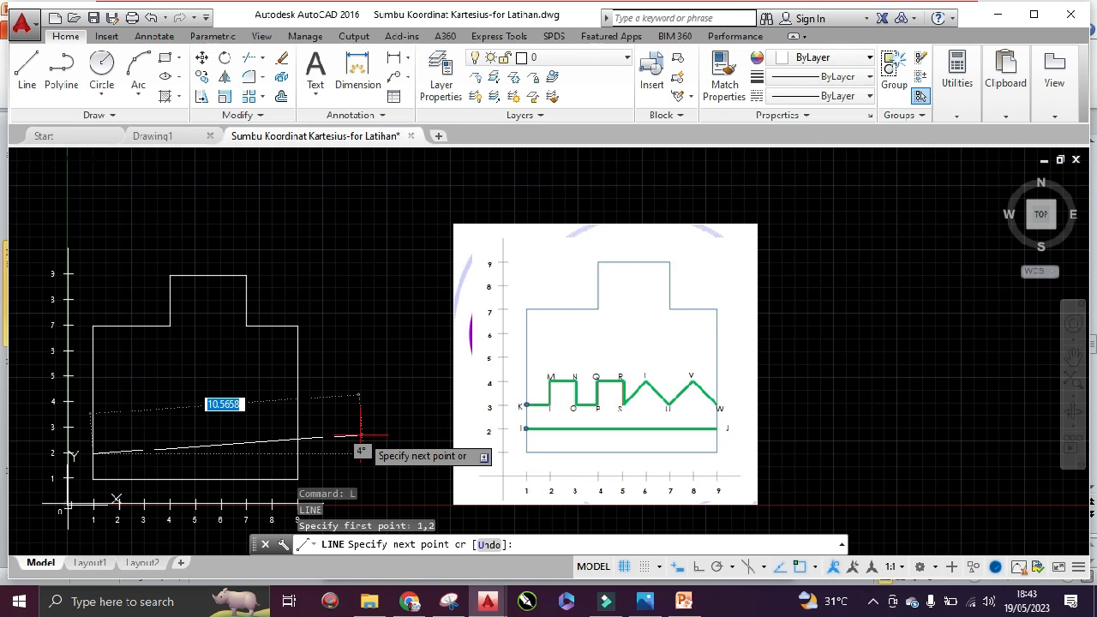
scroll(157, 501, up, 4)
middle_drag(157, 500, 490, 461)
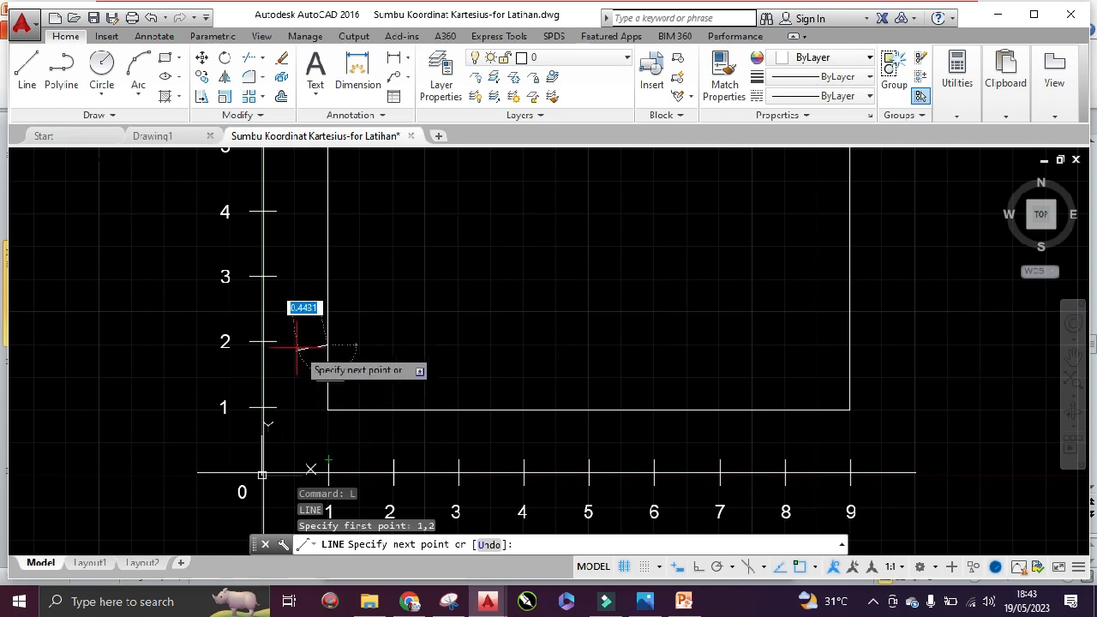
scroll(551, 390, down, 4)
mouse_move(661, 377)
middle_down()
mouse_move(473, 437)
mouse_move(418, 398)
middle_up()
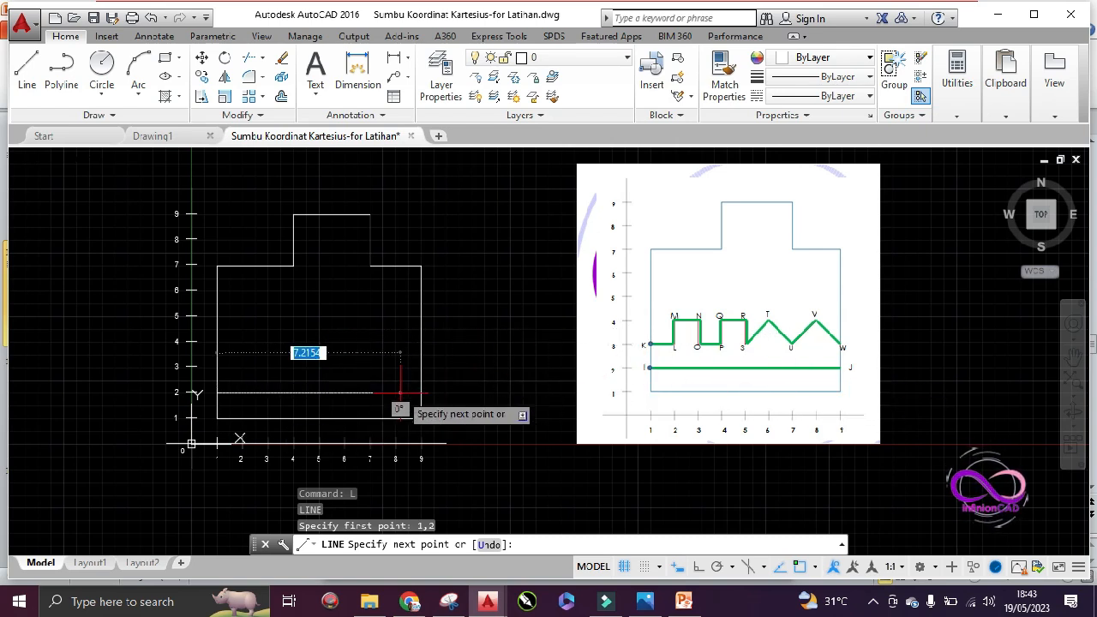
text(8)
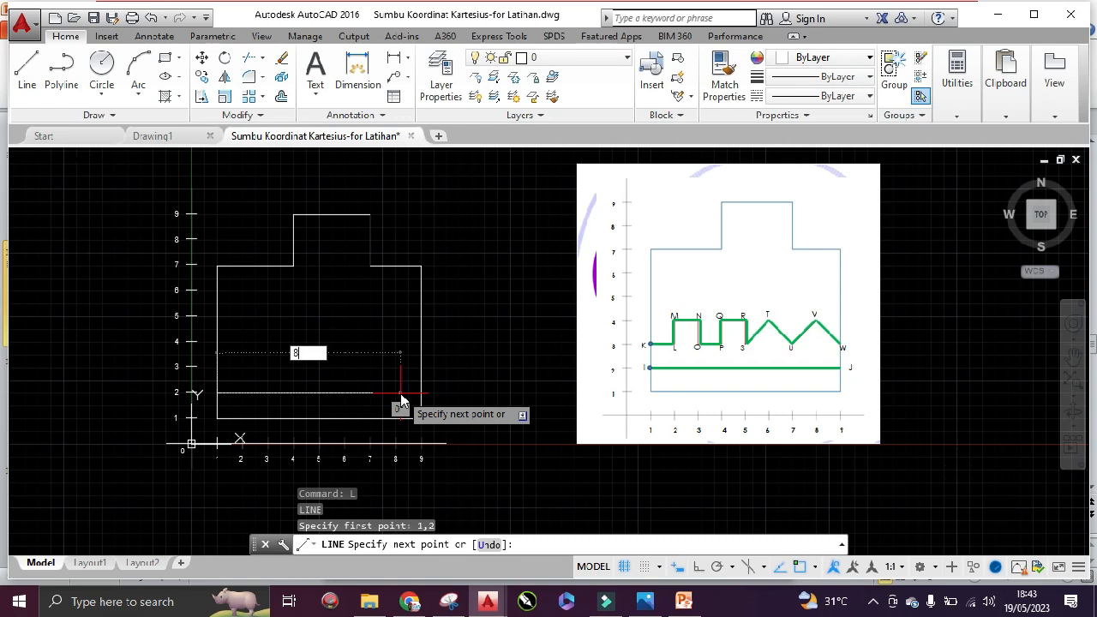
key(Tab)
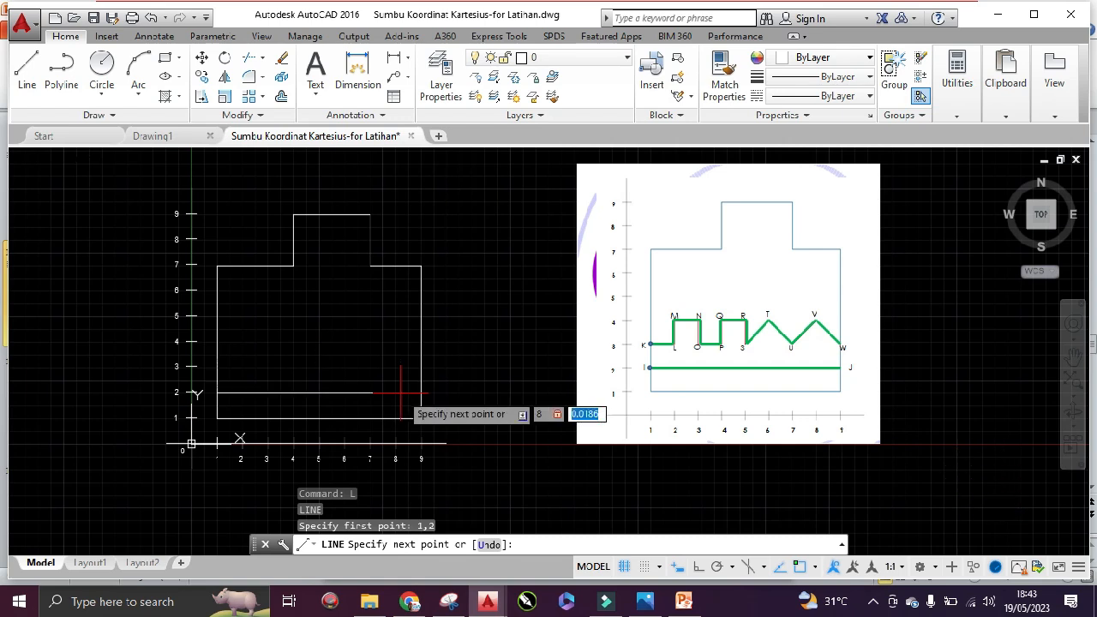
text(0)
key(Return)
key(Escape)
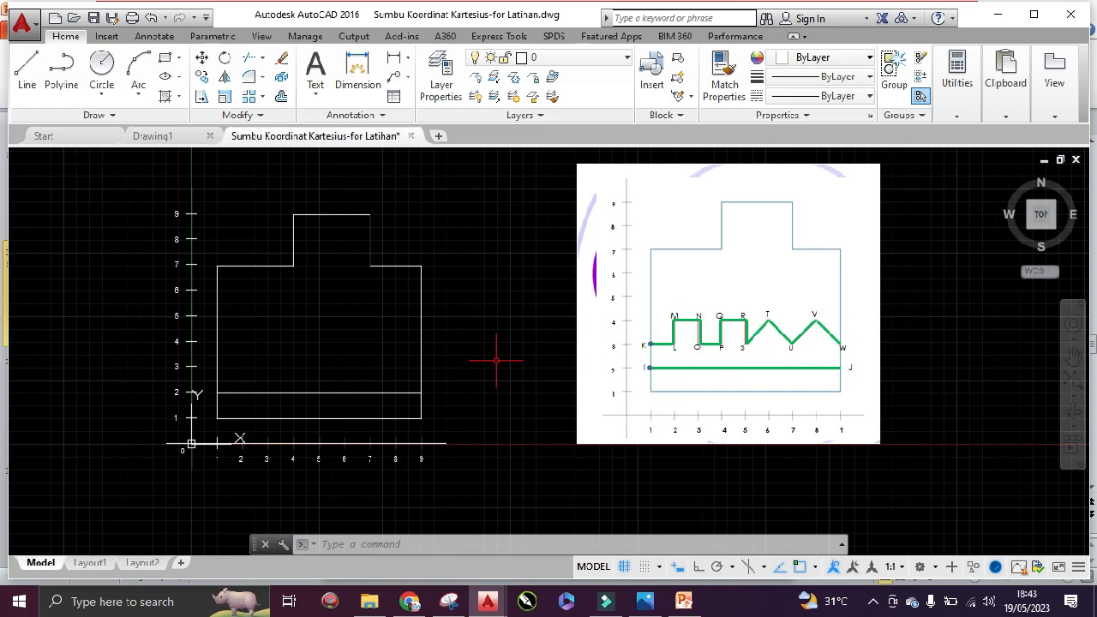
- Start the zigzag inner line at 1,3 with a horizontal segment at relative 1,0
text(l)
key(Return)
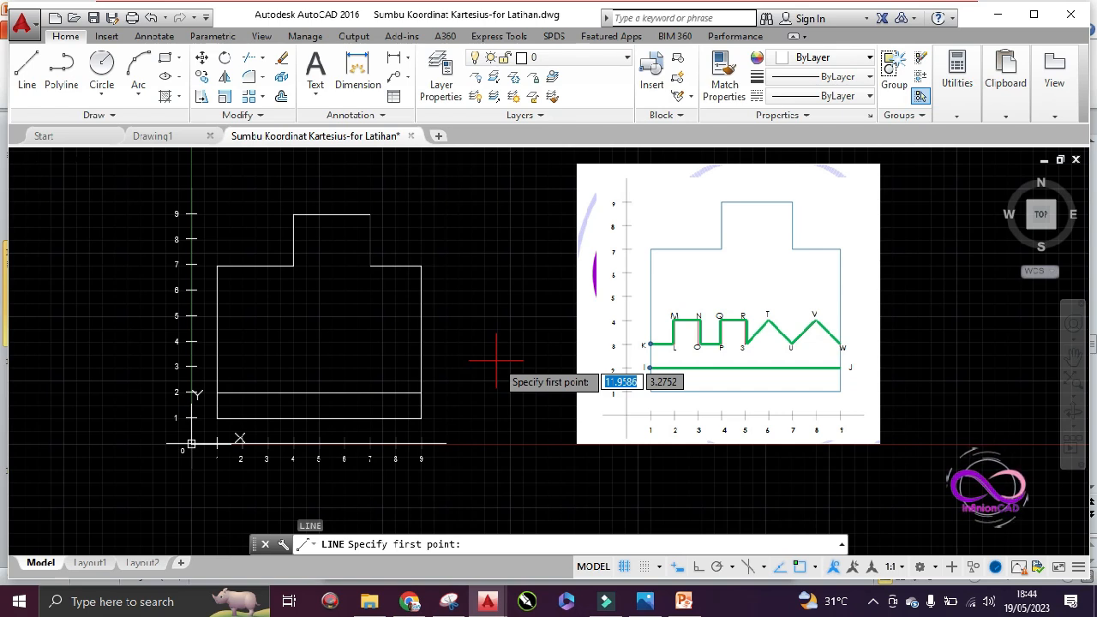
text(1)
key(Tab)
text(3)
key(Return)
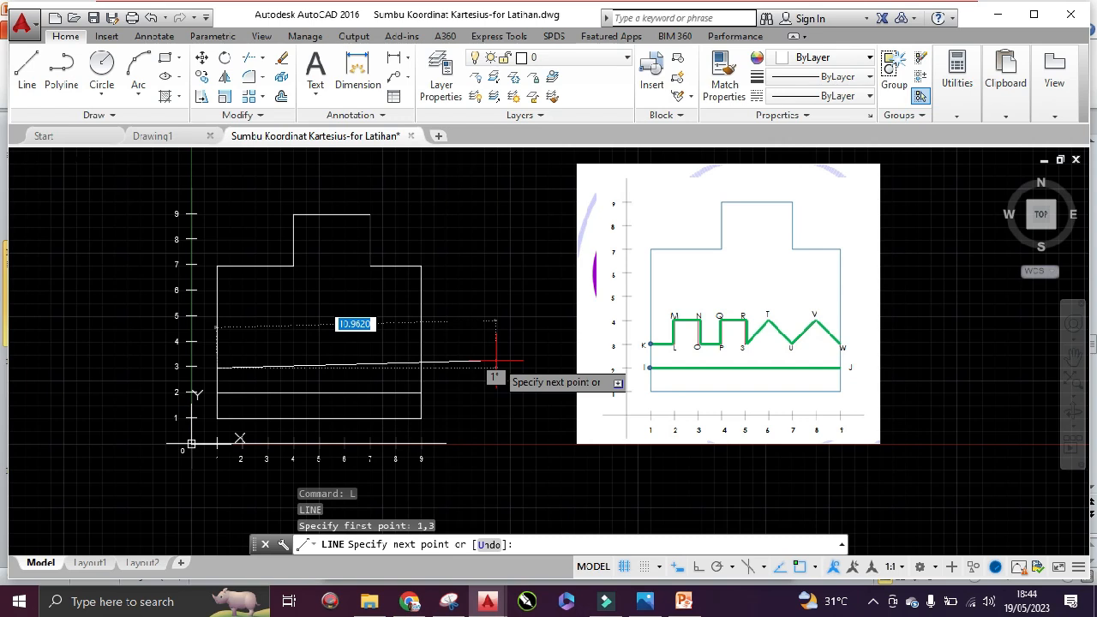
text(1)
key(Tab)
text(0)
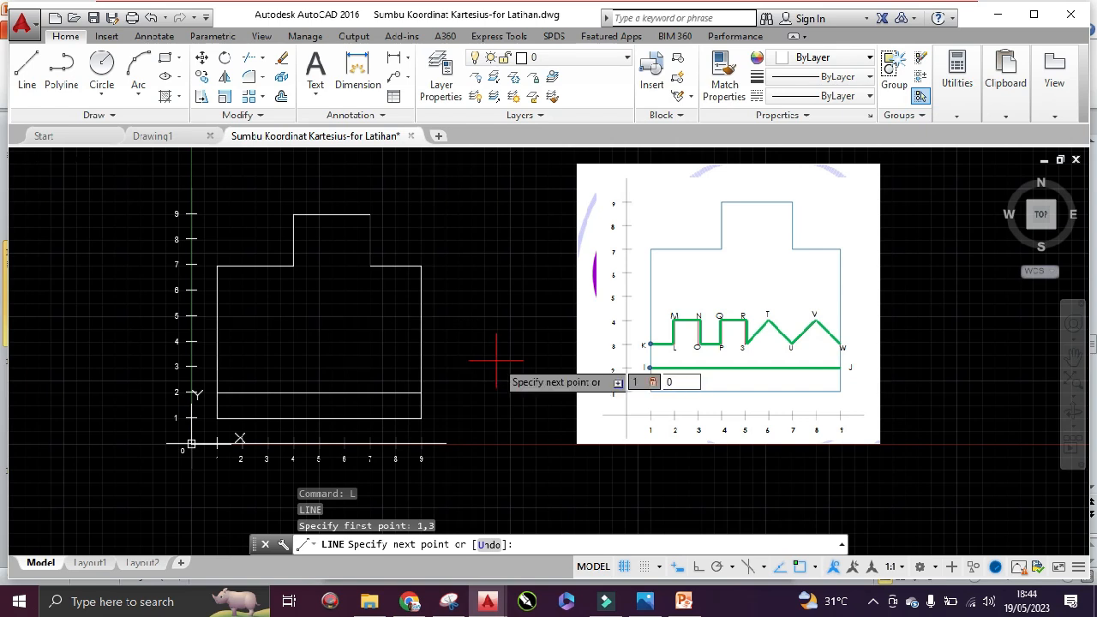
key(Return)
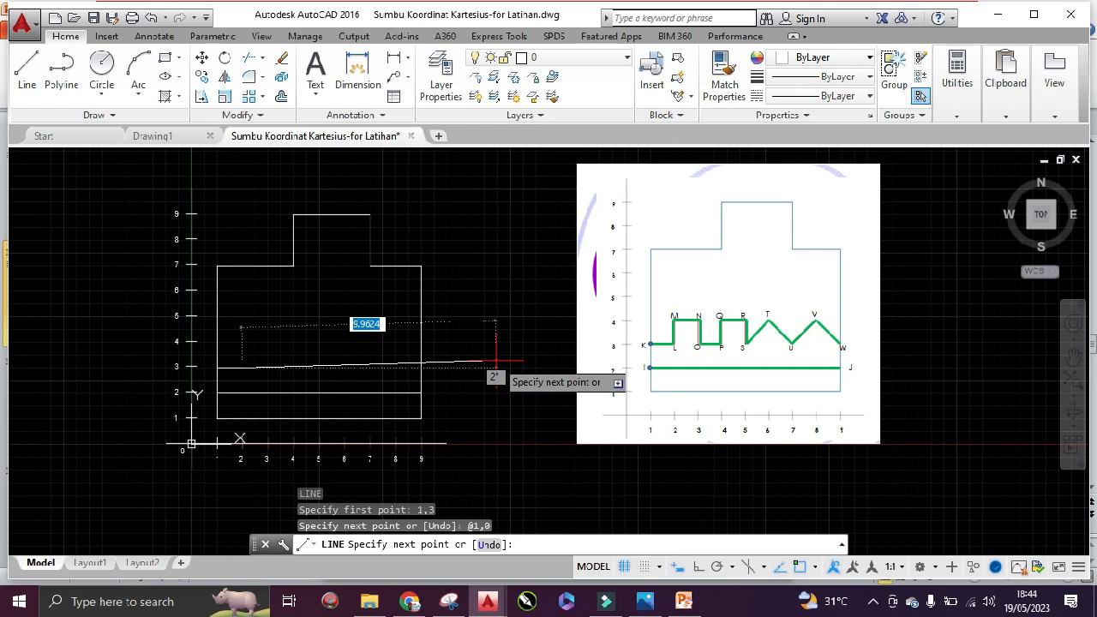
- Draw the first square bump with segments at relative 0,1 and 1,0 plus a descending edge to 3,3, and end the line
text(@0,1)
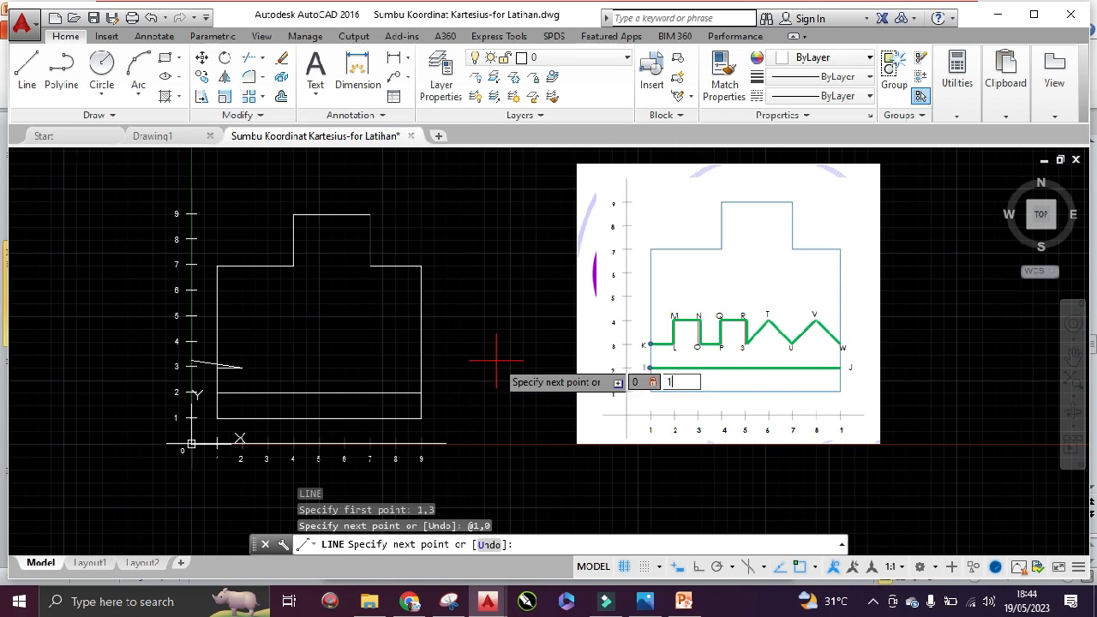
key(Return)
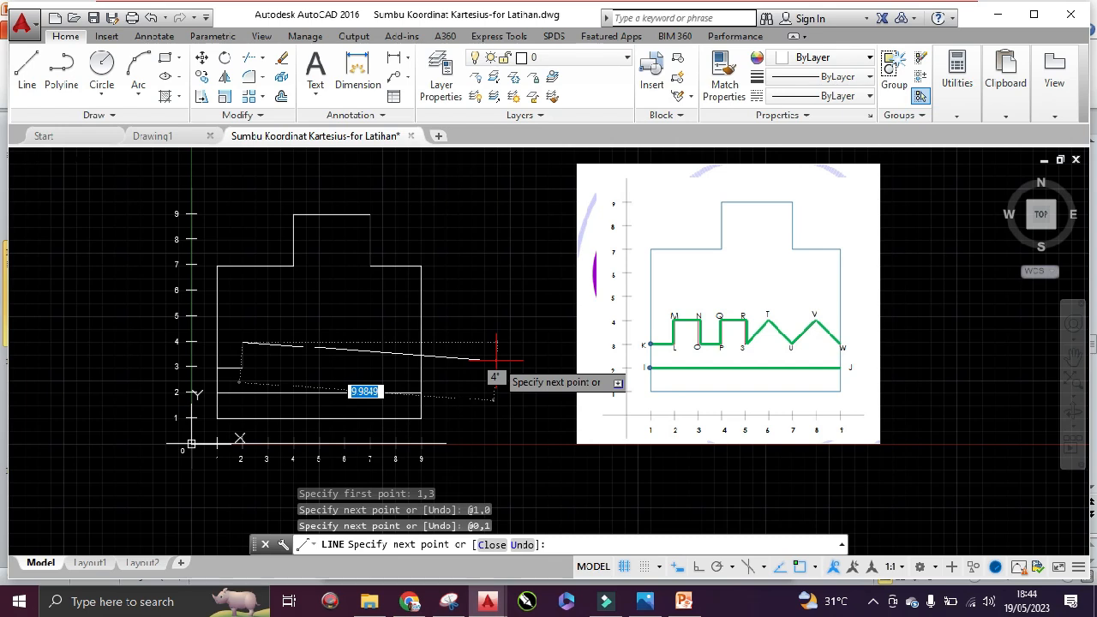
text(1,)
text(0)
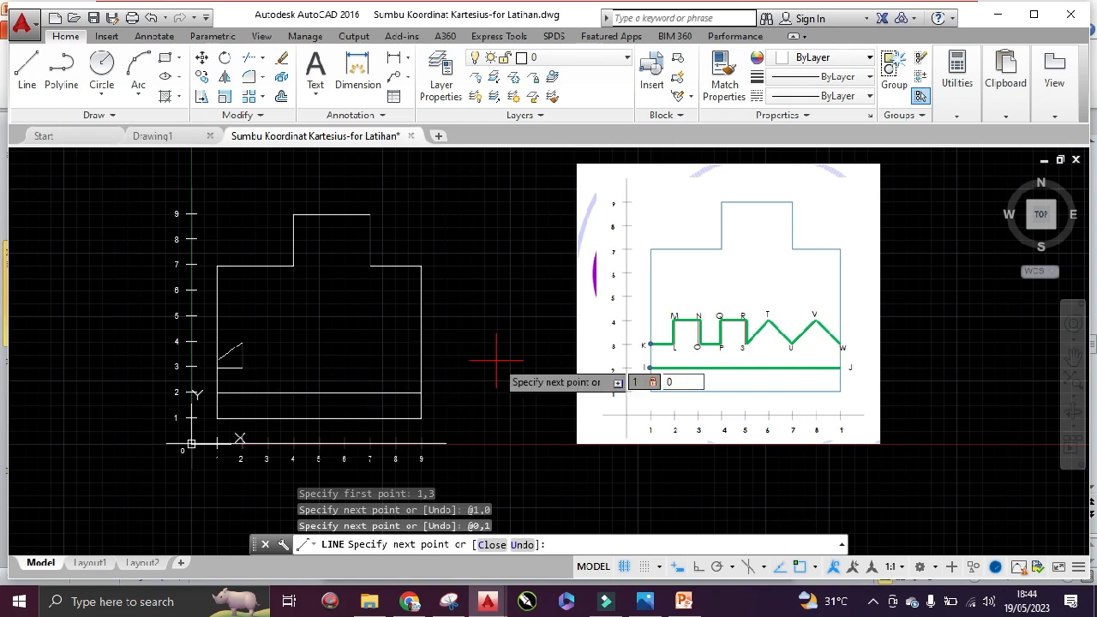
key(Return)
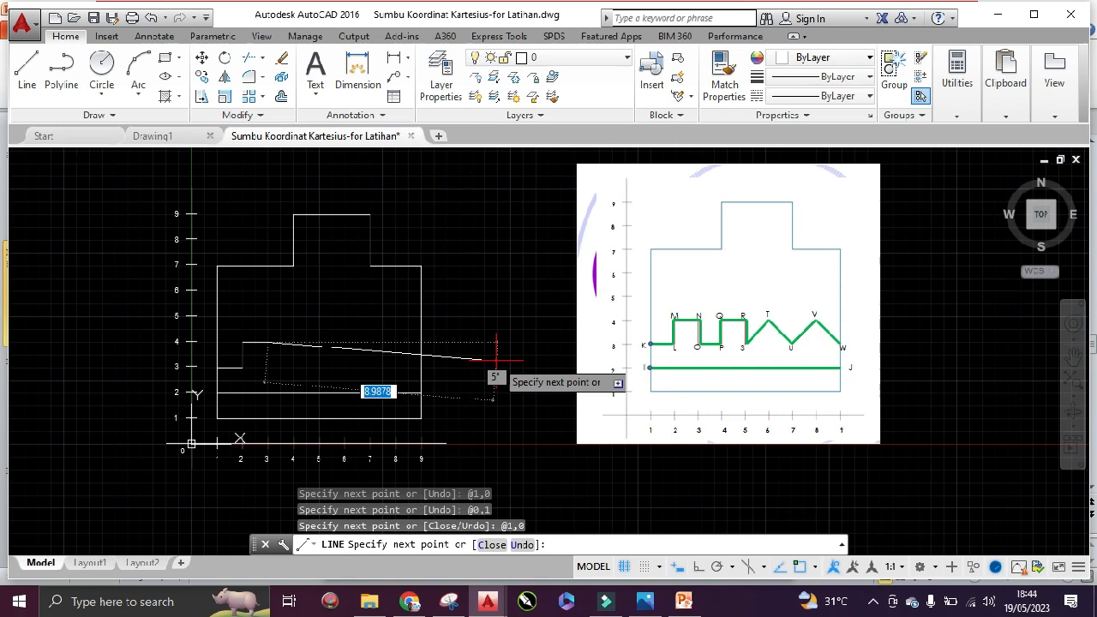
key(Return)
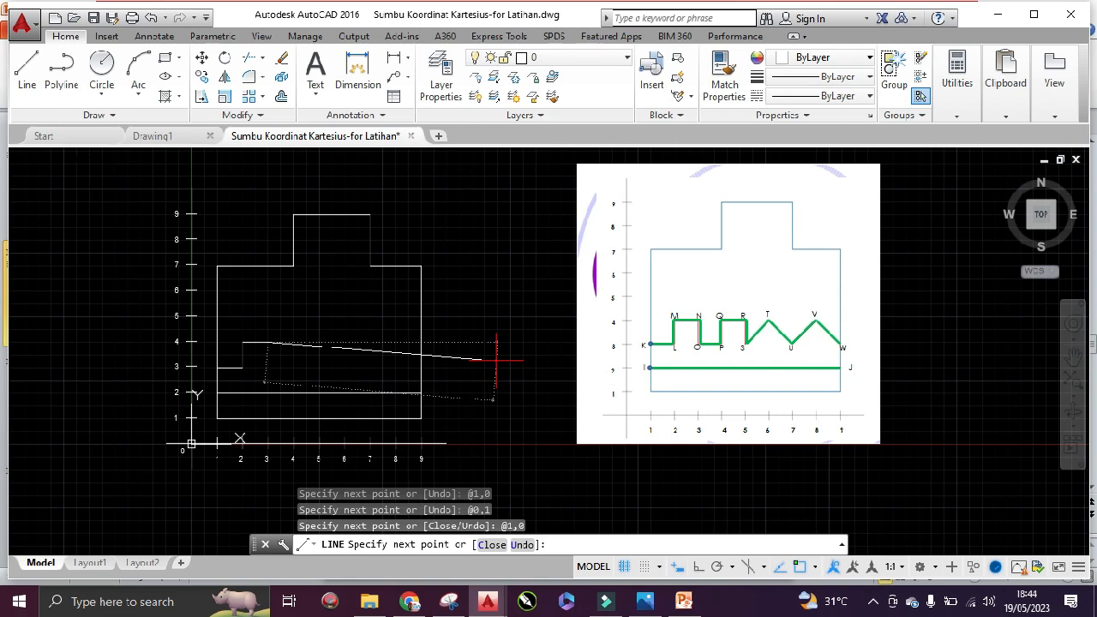
- Start a new line at 3,3 and add the horizontal gap segment at relative 1,0
text(L)
key(Return)
text(3,3)
key(Return)
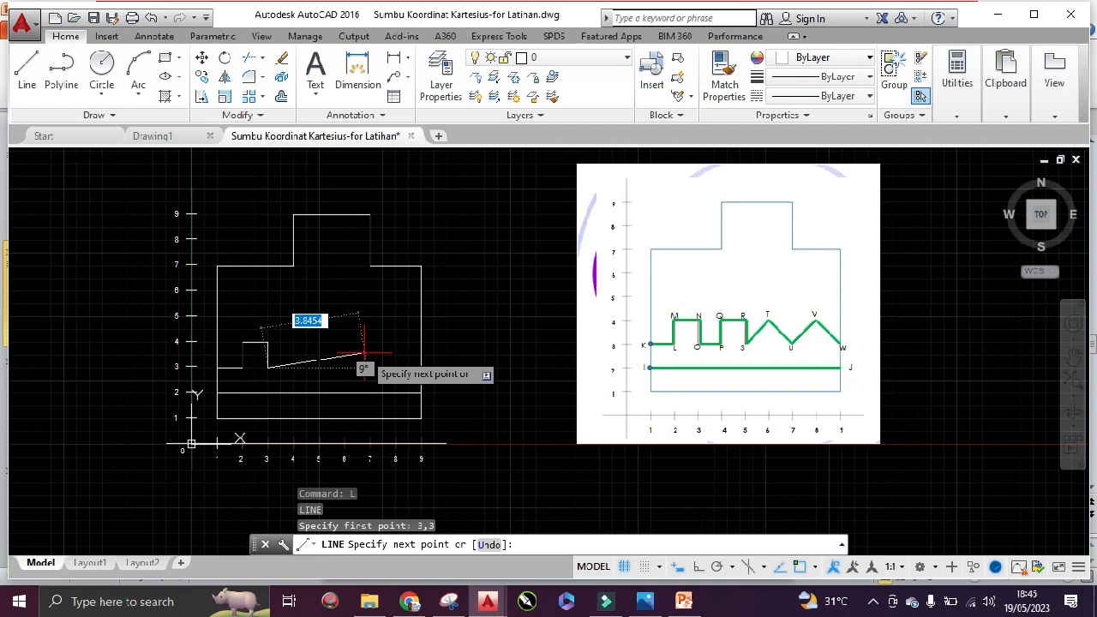
text(1,0)
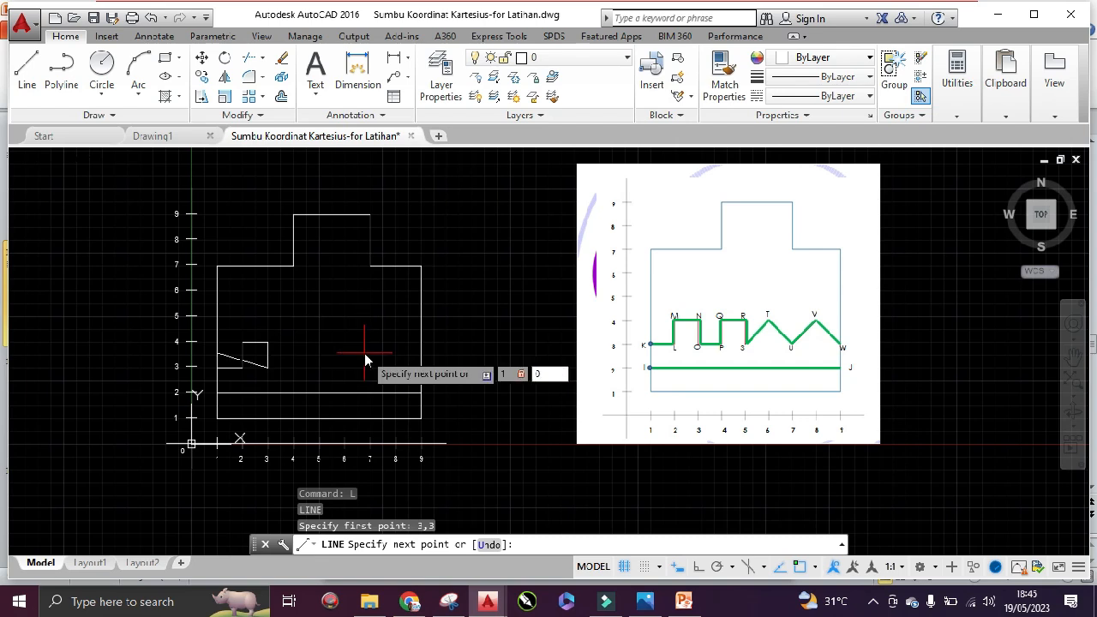
key(Return)
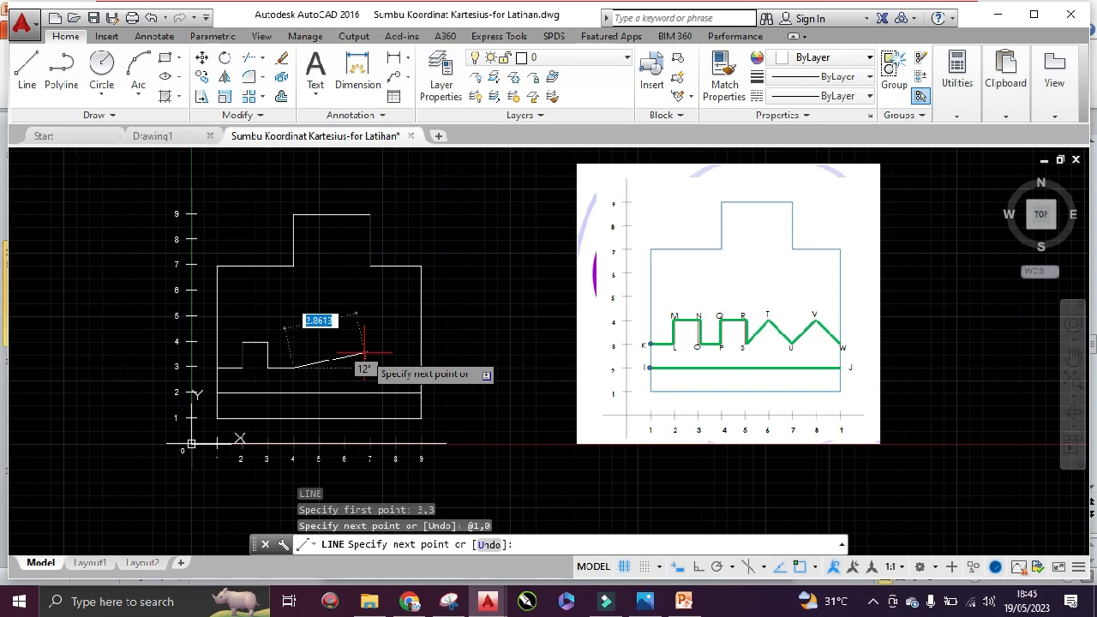
- Draw the second square bump with segments at relative 0,1, relative 1,0 and relative 0,-1
text(0,)
text(1)
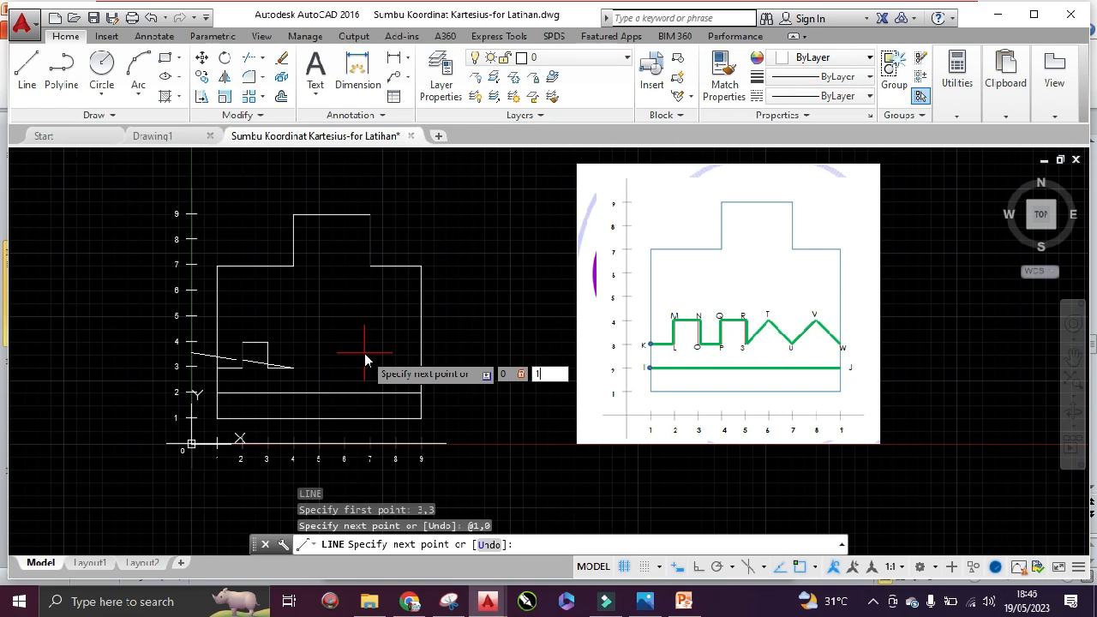
key(Return)
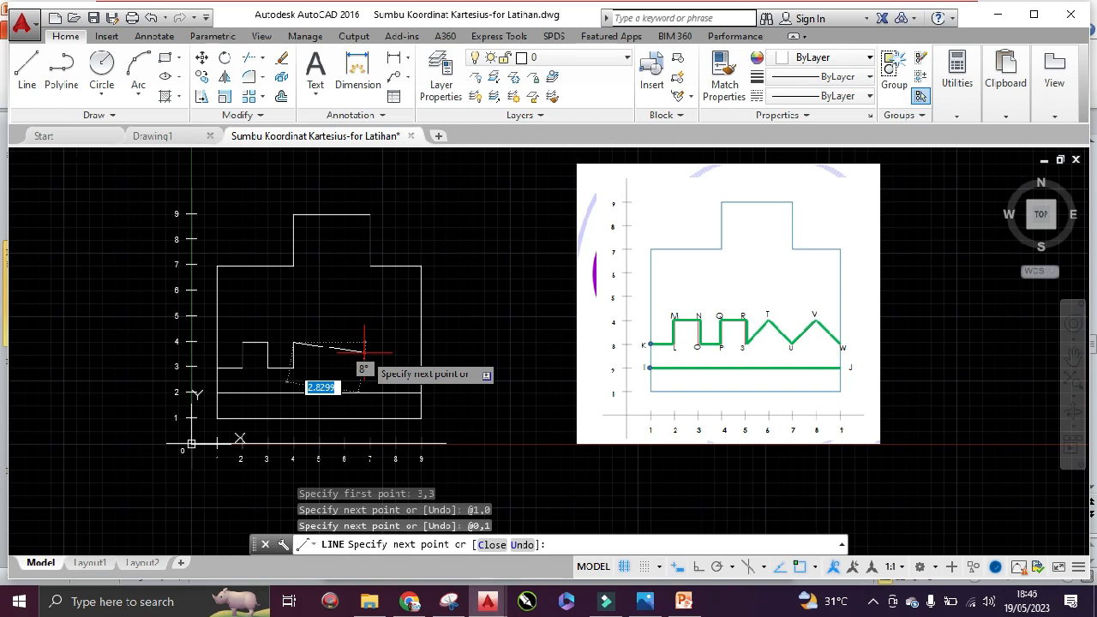
text(@1,0)
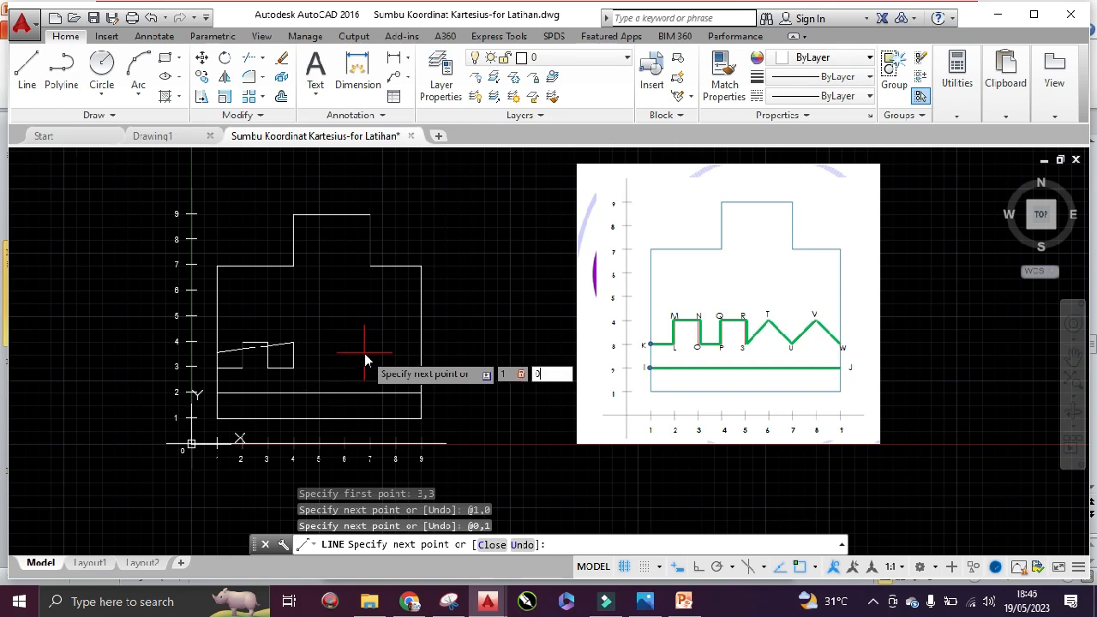
key(Return)
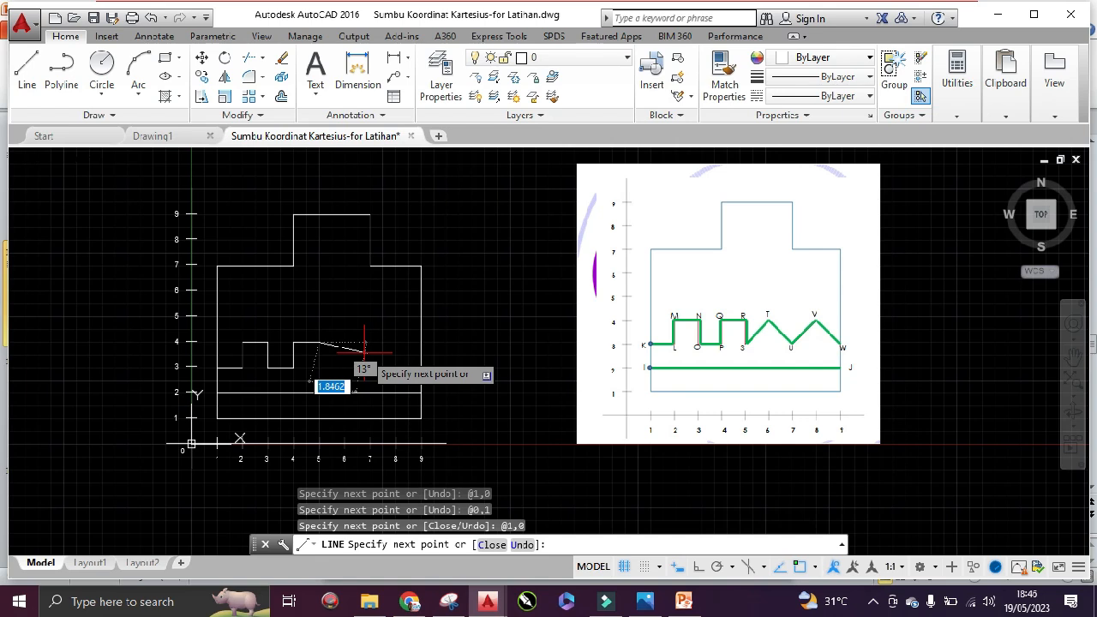
text(@0,-1)
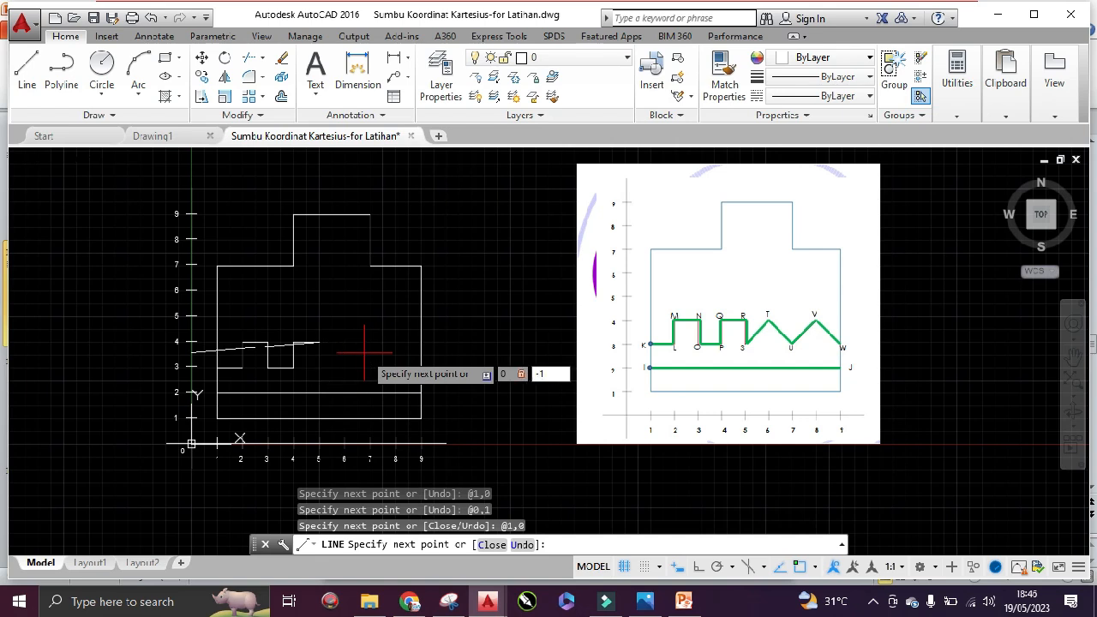
key(Return)
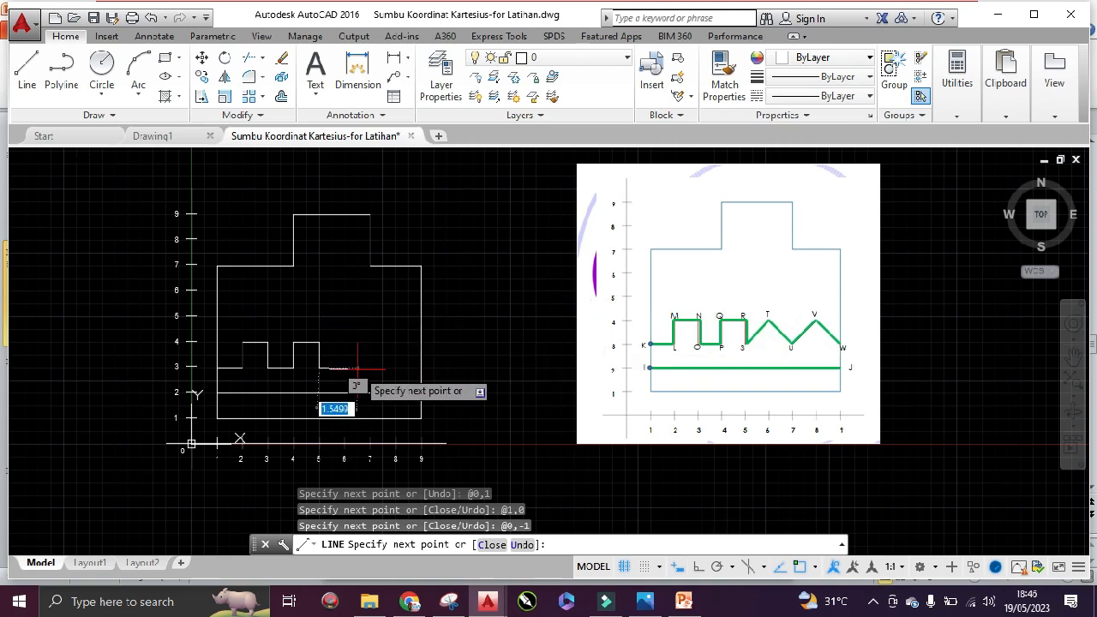
- Draw the first triangular peak with a rising segment at relative 1,1 and a falling segment at relative 1,-1
text(1)
key(Return)
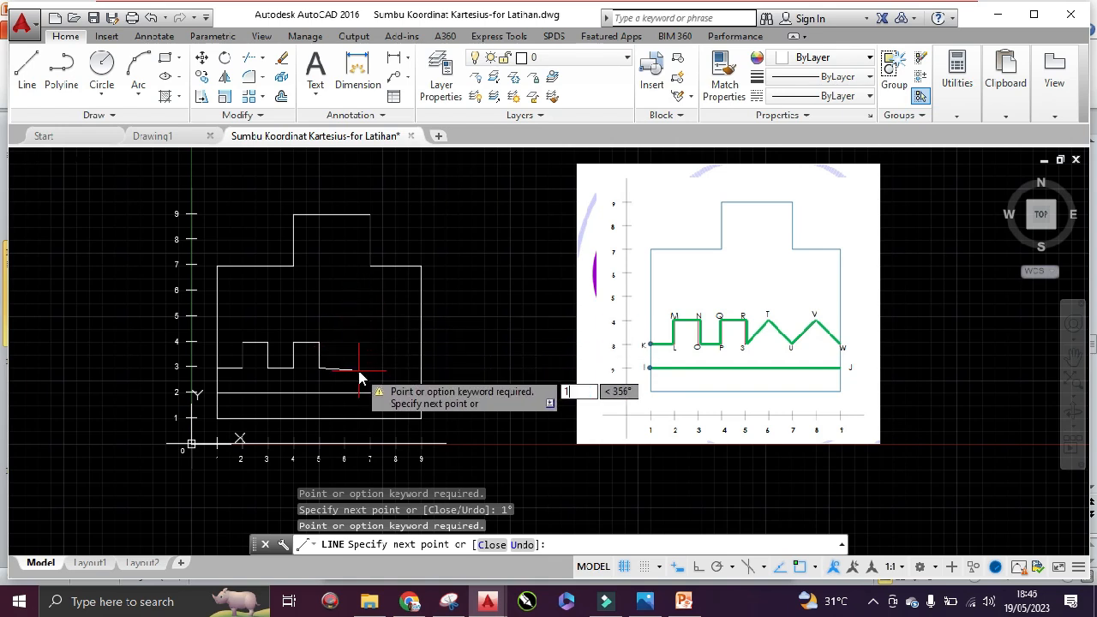
text(1)
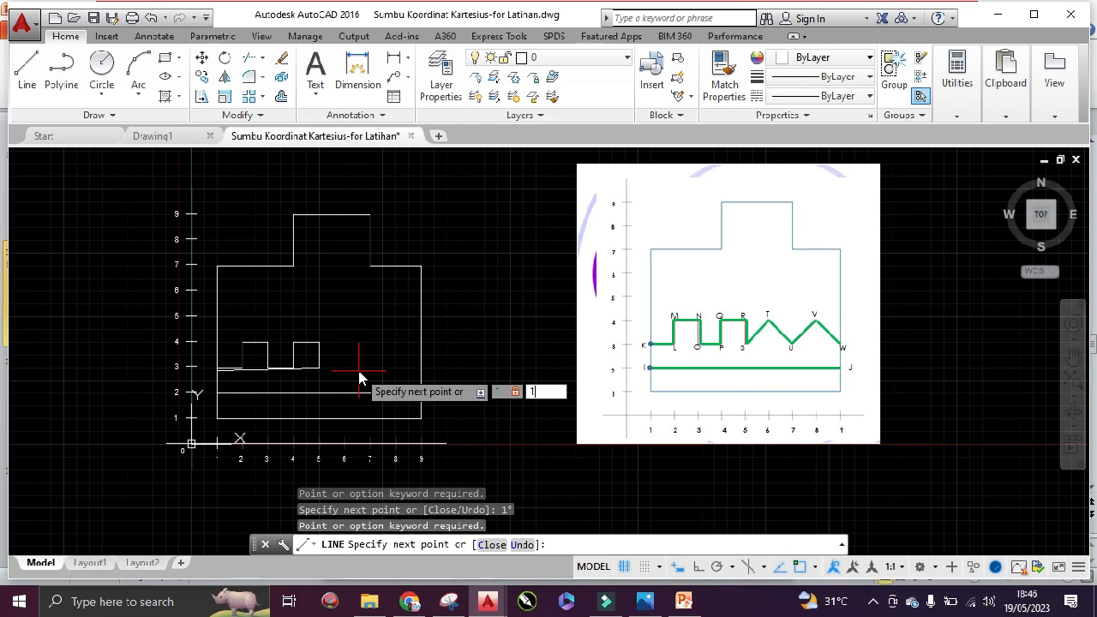
key(Return)
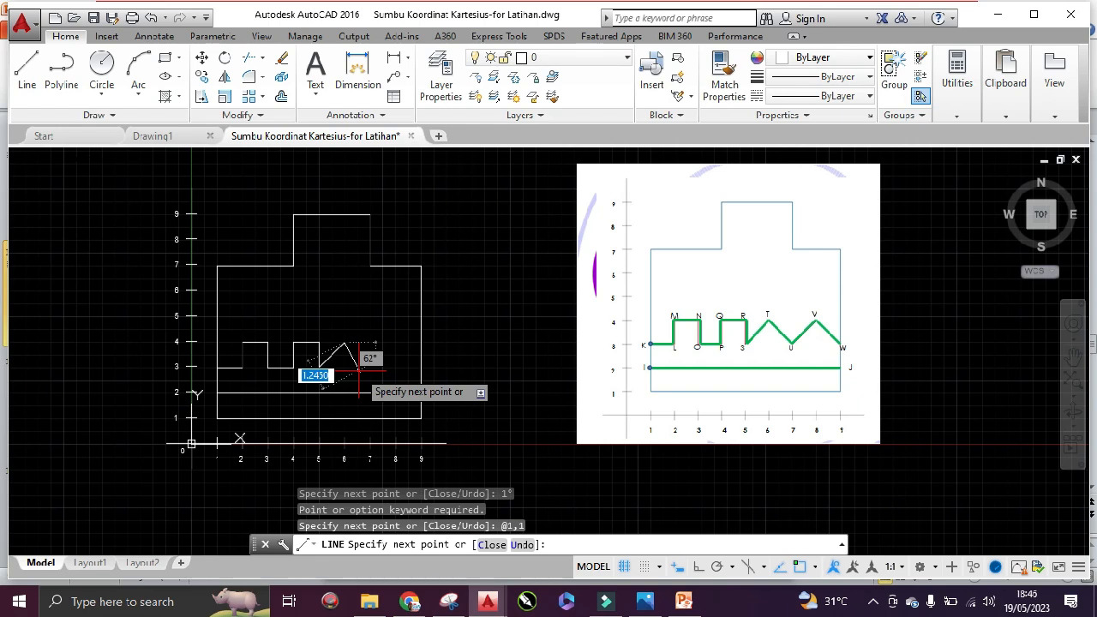
text(1,-)
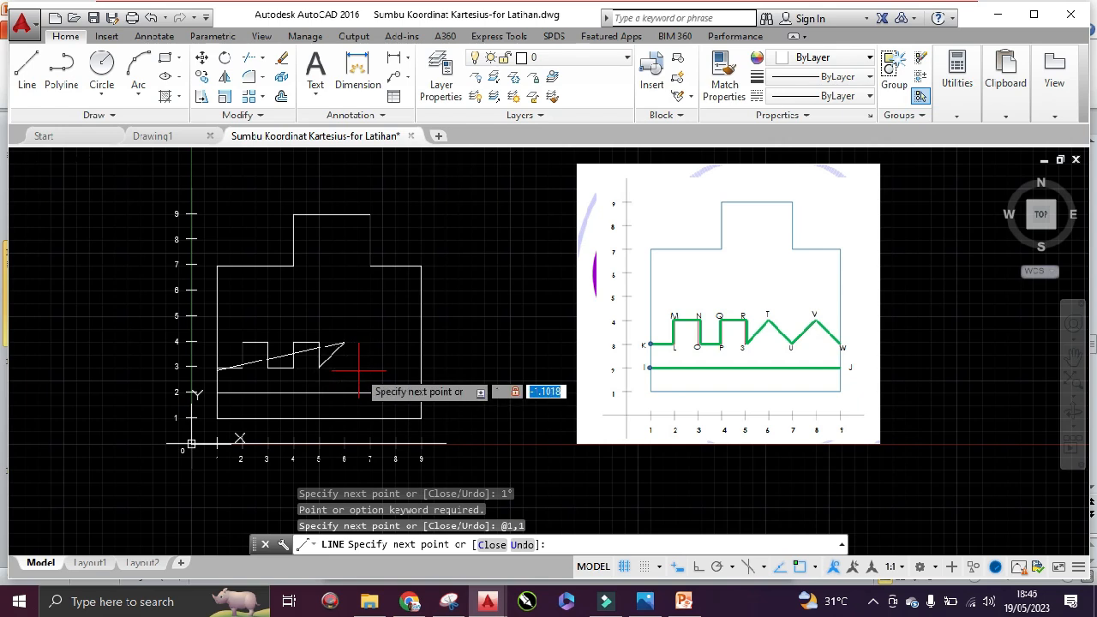
text(1)
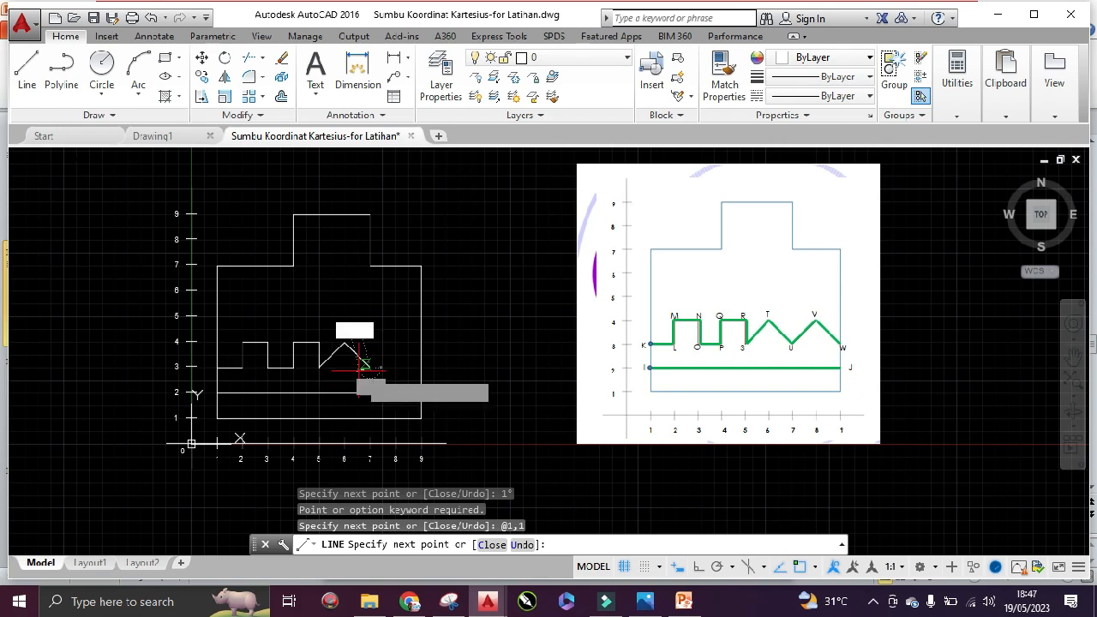
key(Return)
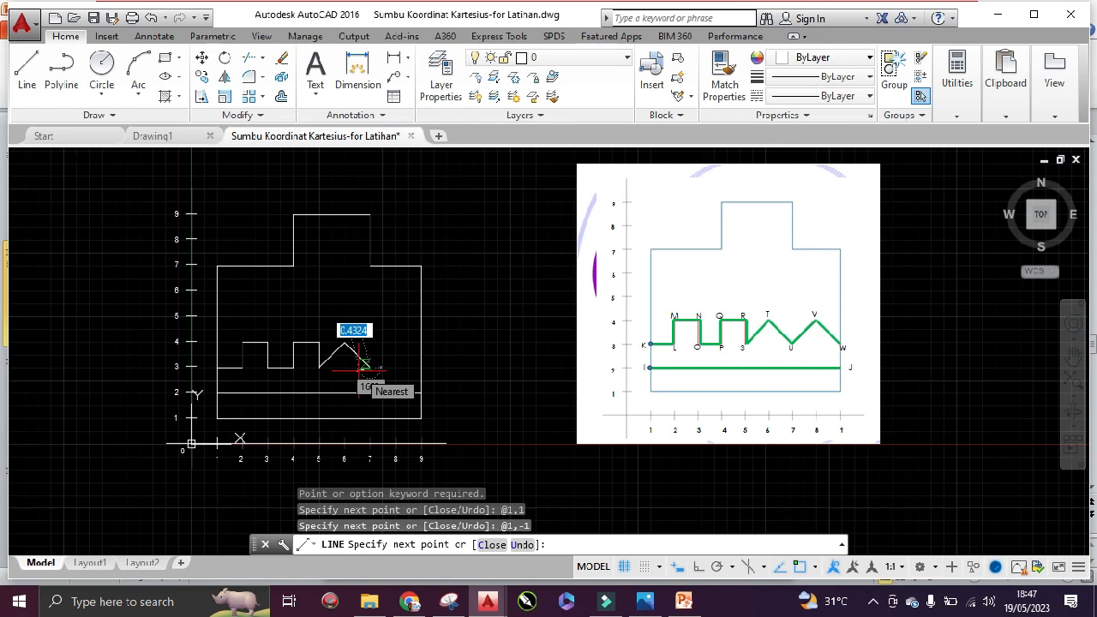
- Draw the second triangular peak with a rising segment at relative 1,1 and a falling segment at relative 1,-1, and end the line
text(1)
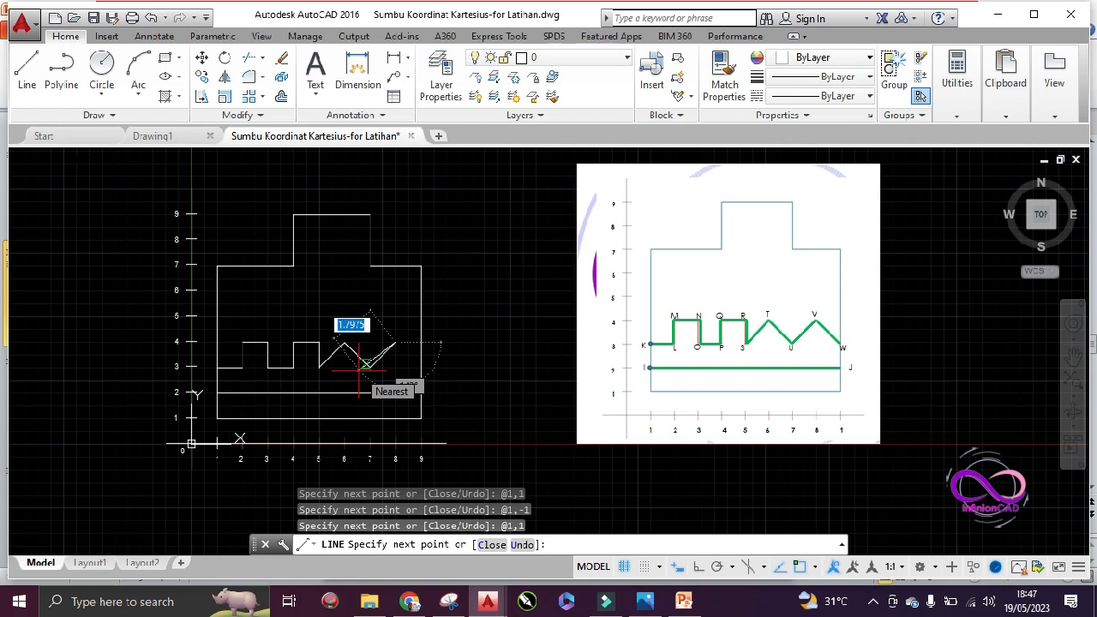
text(1,-1)
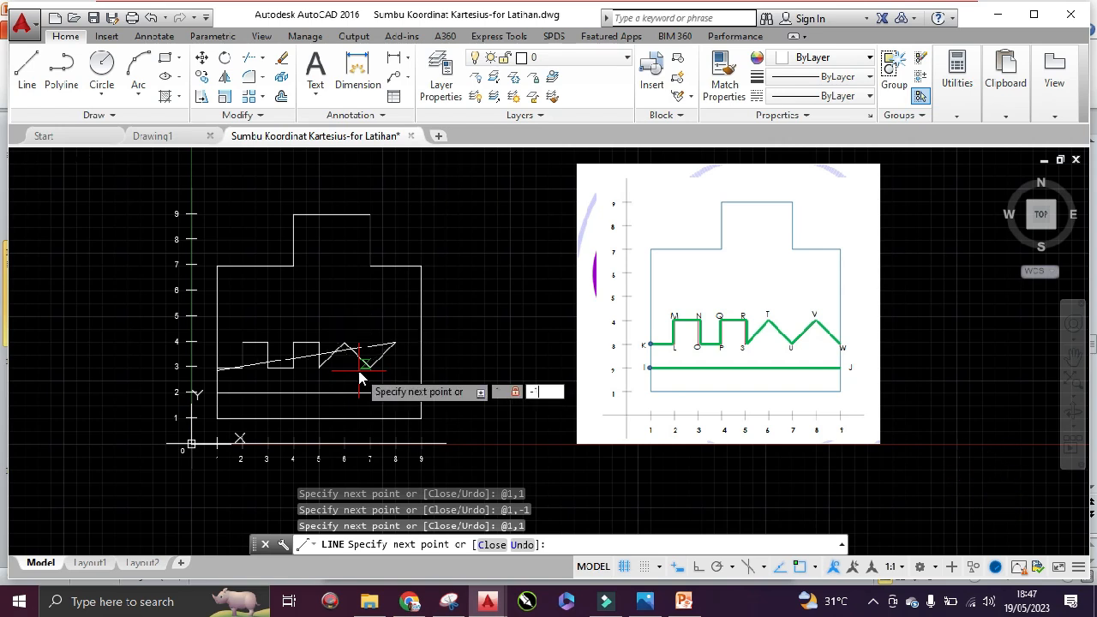
key(Return)
key(Escape)
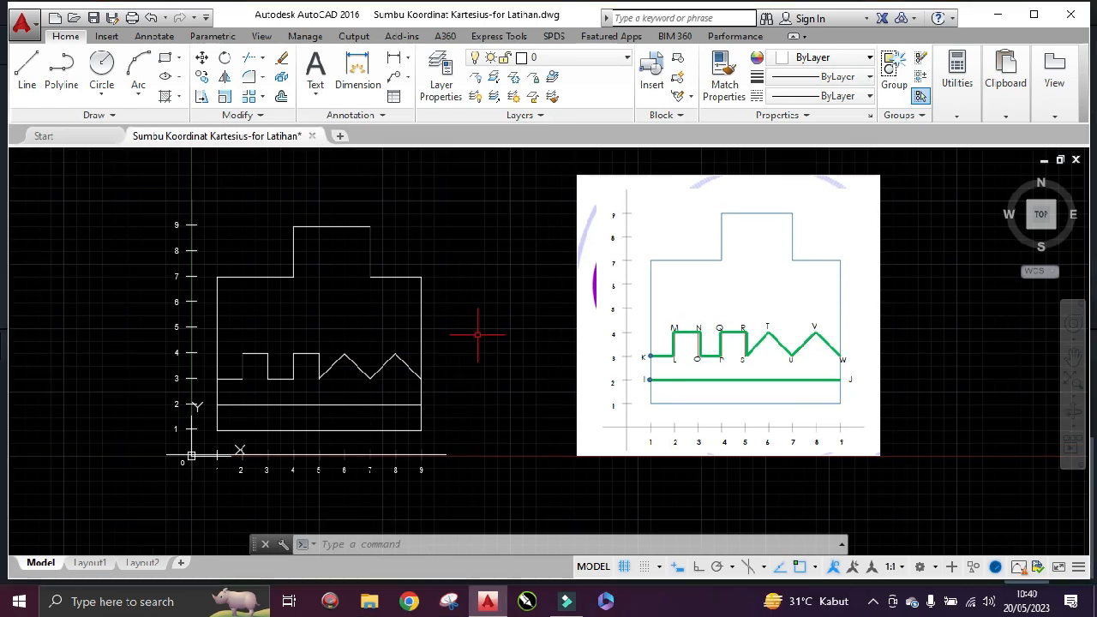
- Erase the whole stepped outline with its inner straight and zigzag lines, keeping the coordinate axes and the reference picture
click(467, 433)
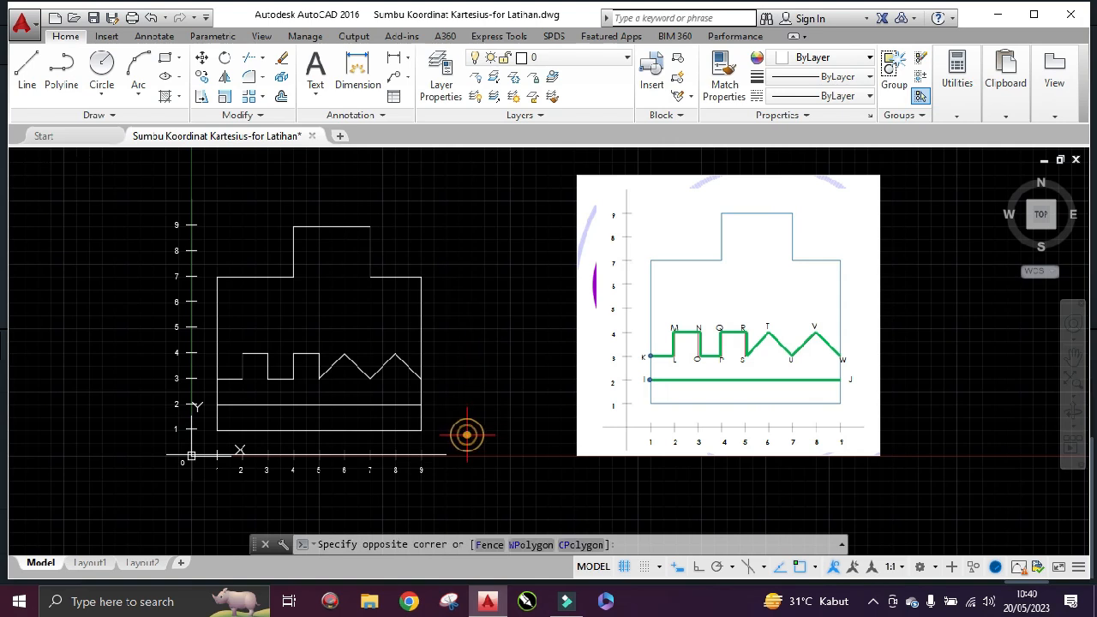
click(208, 203)
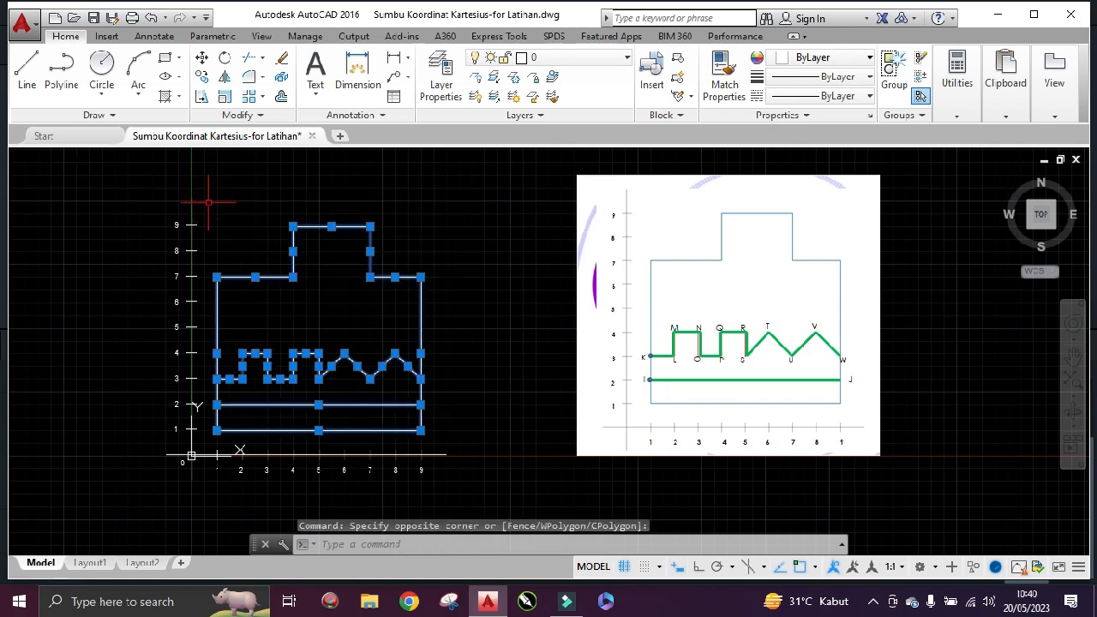
key(Delete)
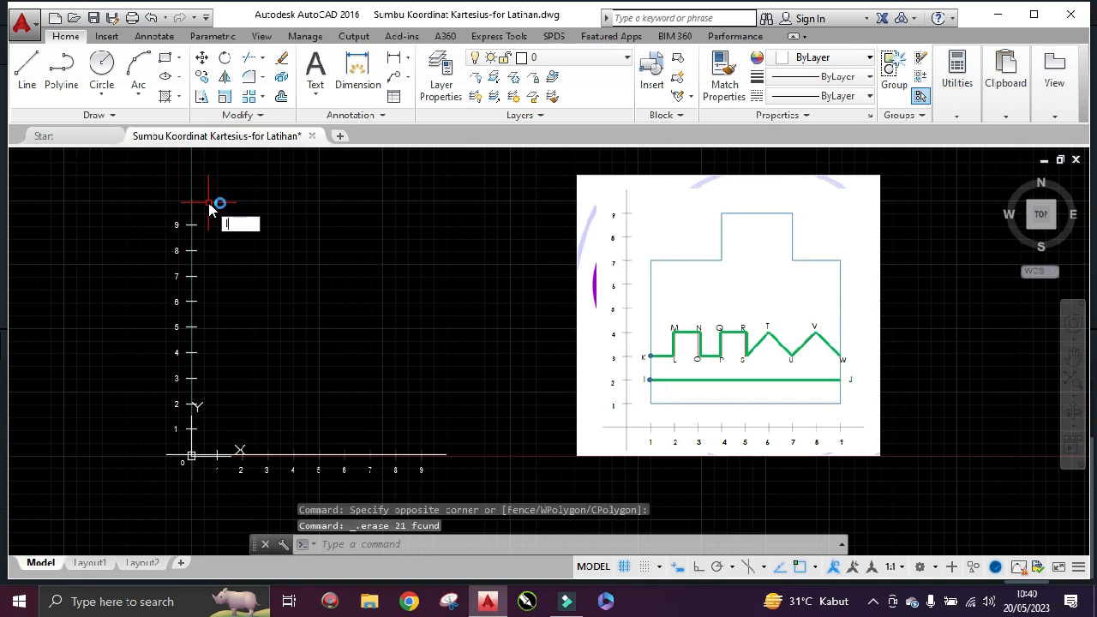
- Draw a line from 1,1 with a vertical segment at relative 0,6 and a horizontal segment at relative 3,0, and end it
key(Return)
text(1,1)
key(Return)
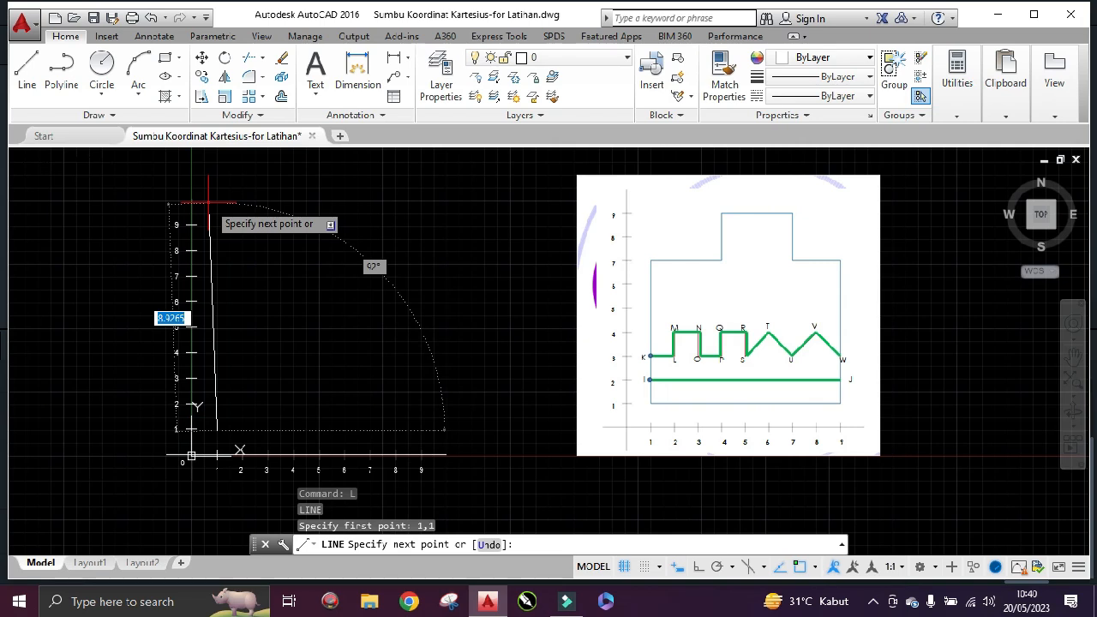
text(0)
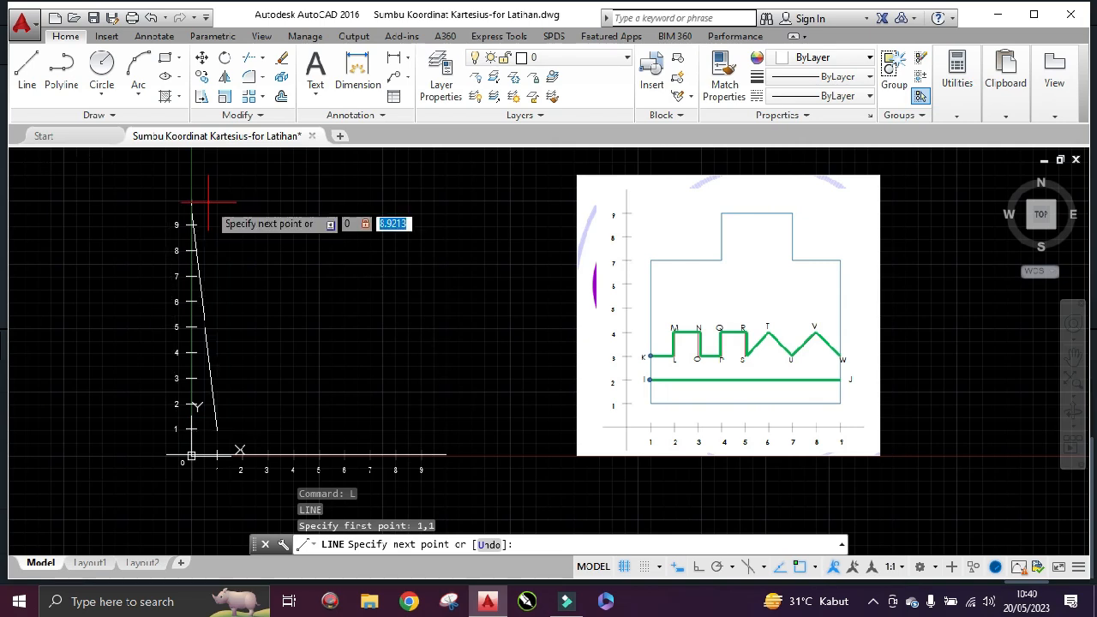
text(,6)
key(Return)
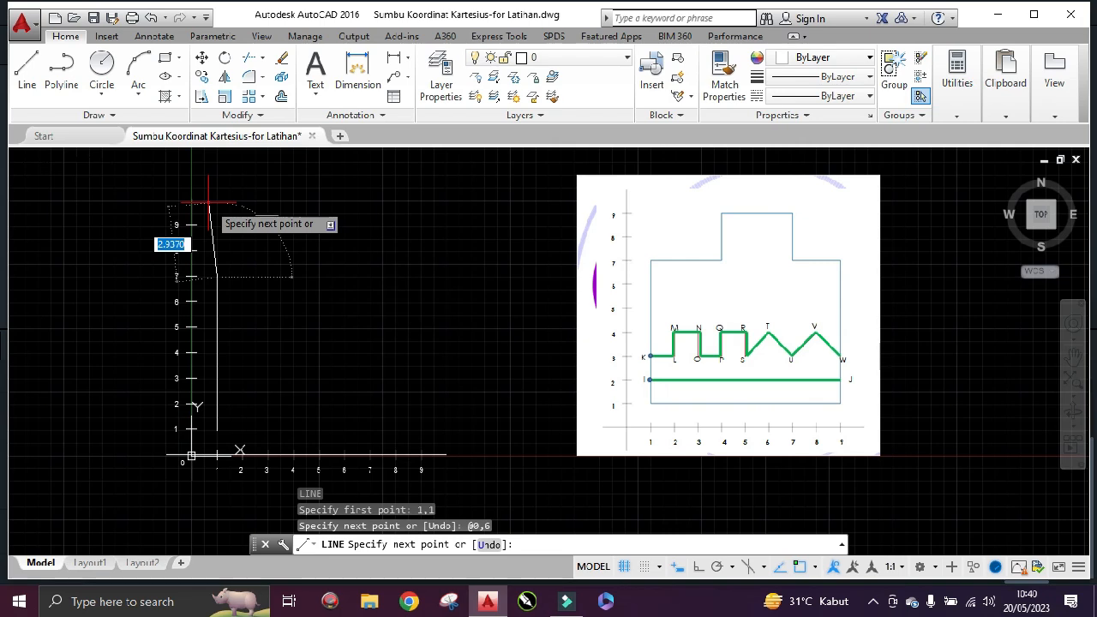
text(3,0)
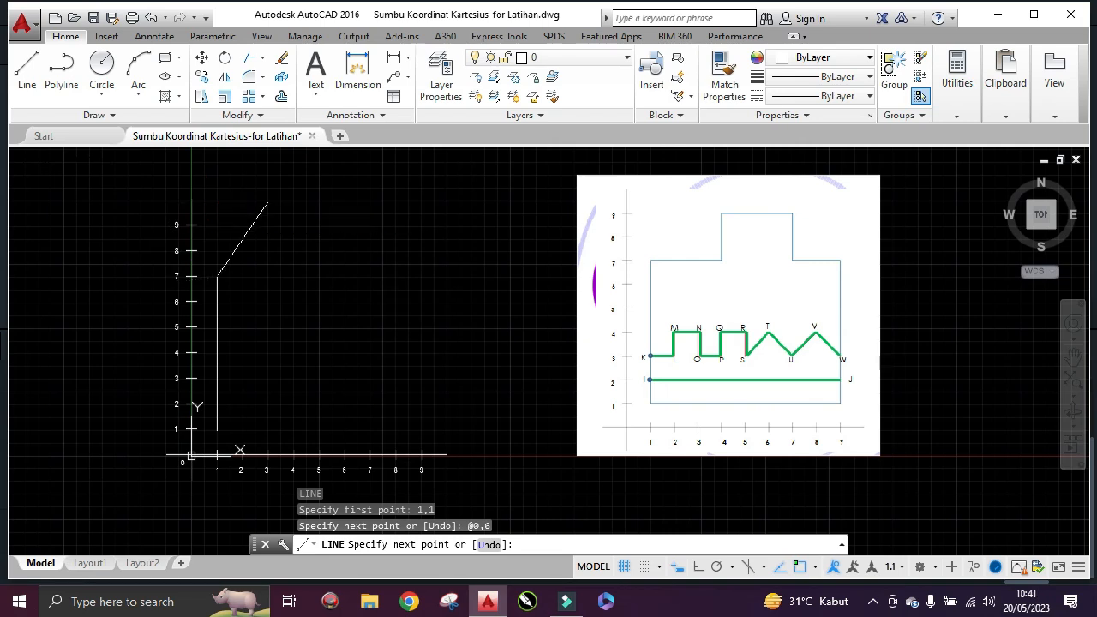
key(Return)
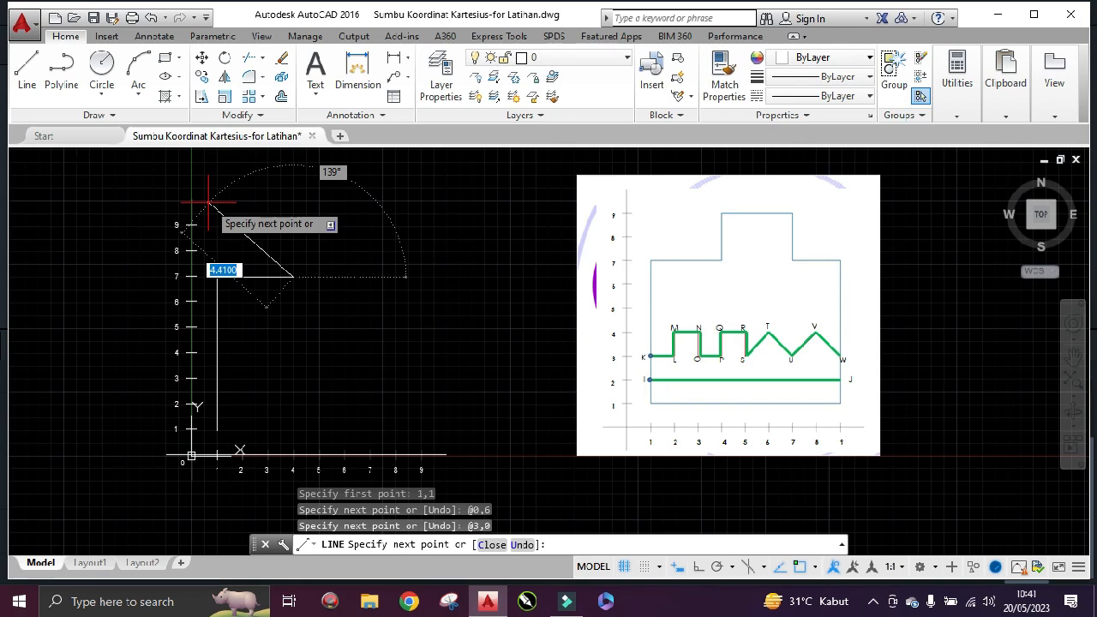
key(Escape)
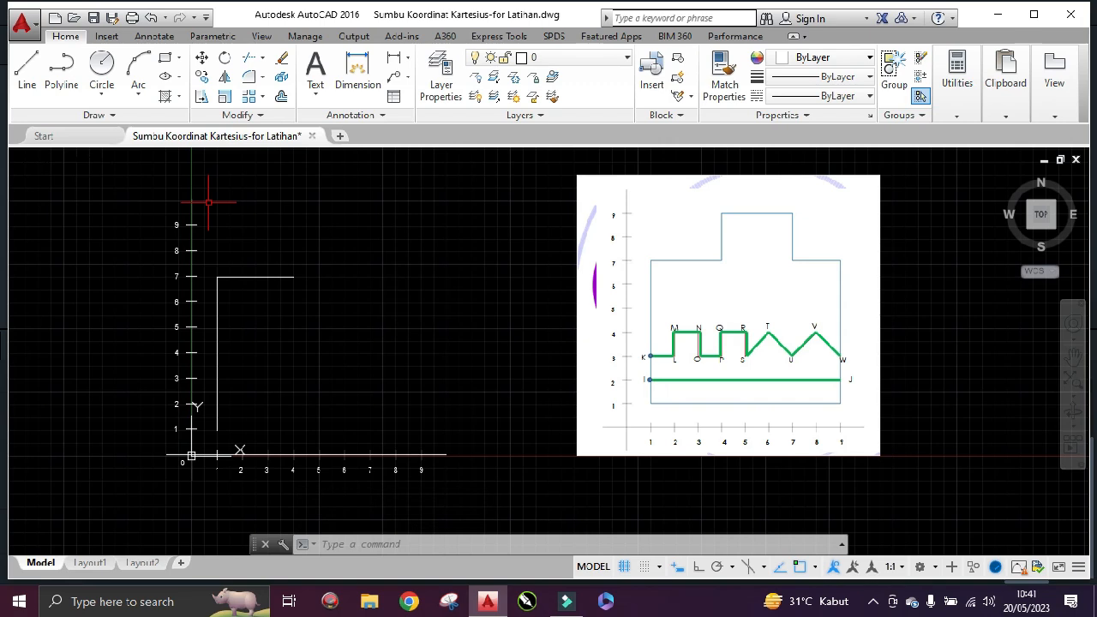
- Start a line from the last endpoint of the drawn outline with relative 0,0 as first point, and cancel it
text(L)
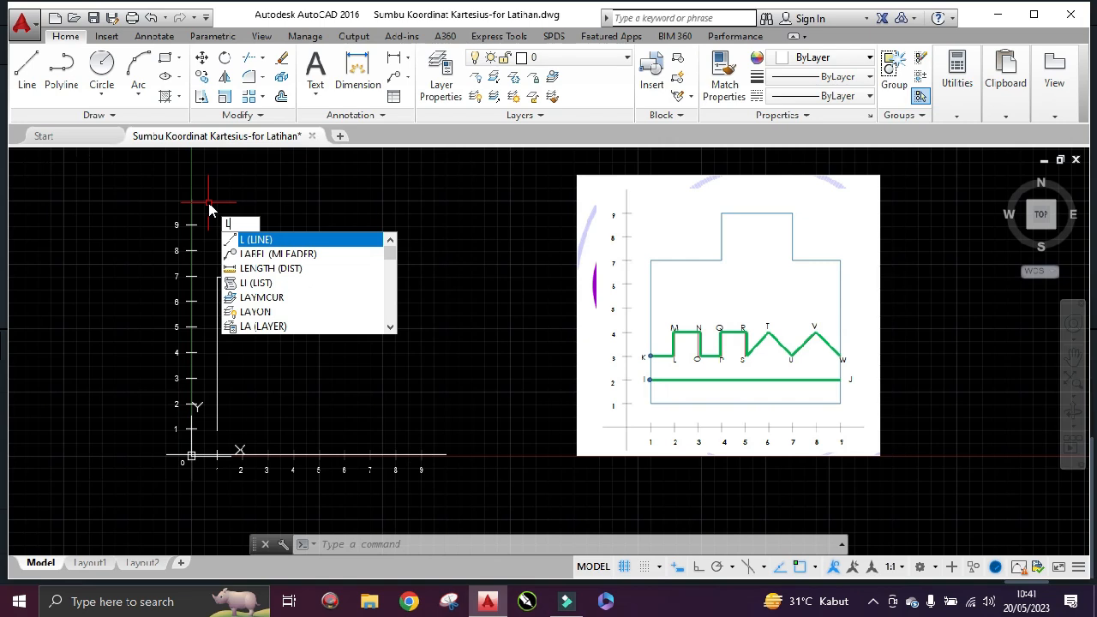
key(Return)
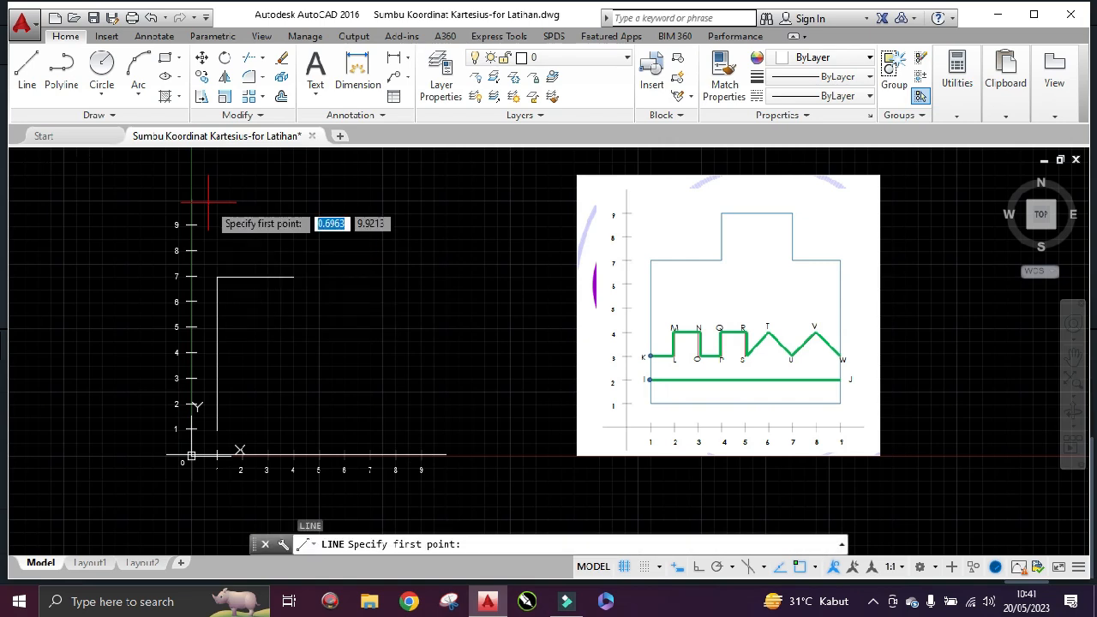
text(@0,0)
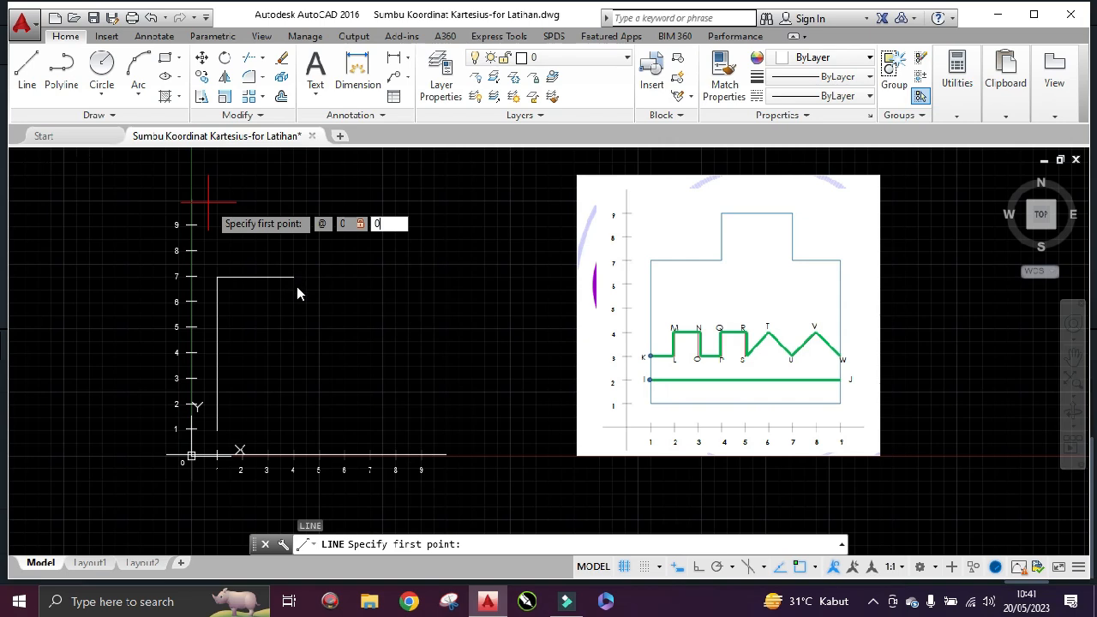
key(Return)
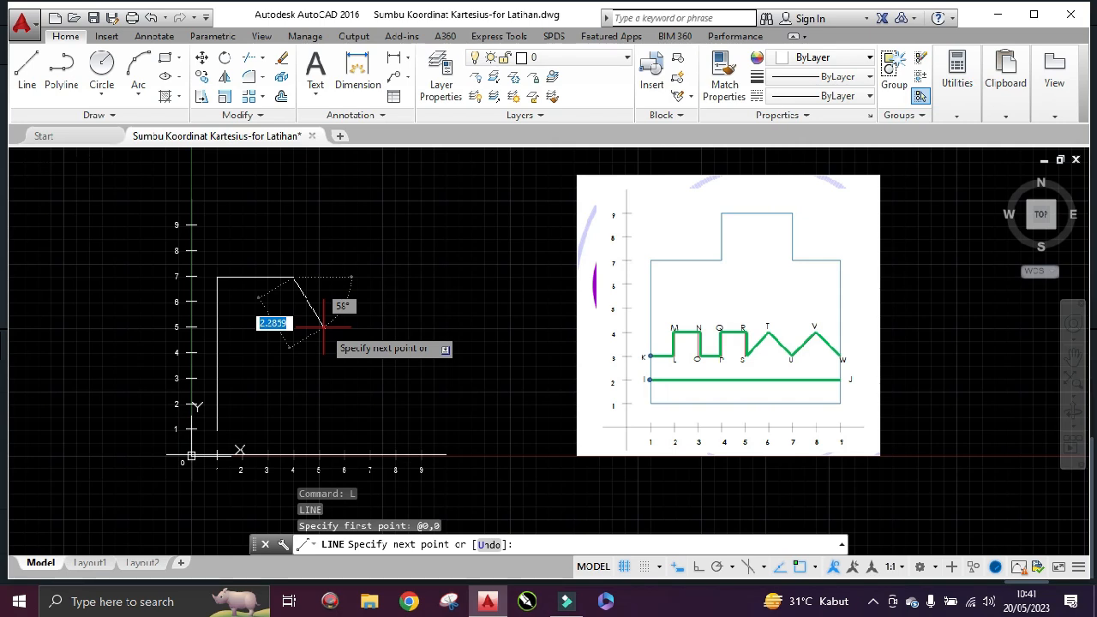
key(Escape)
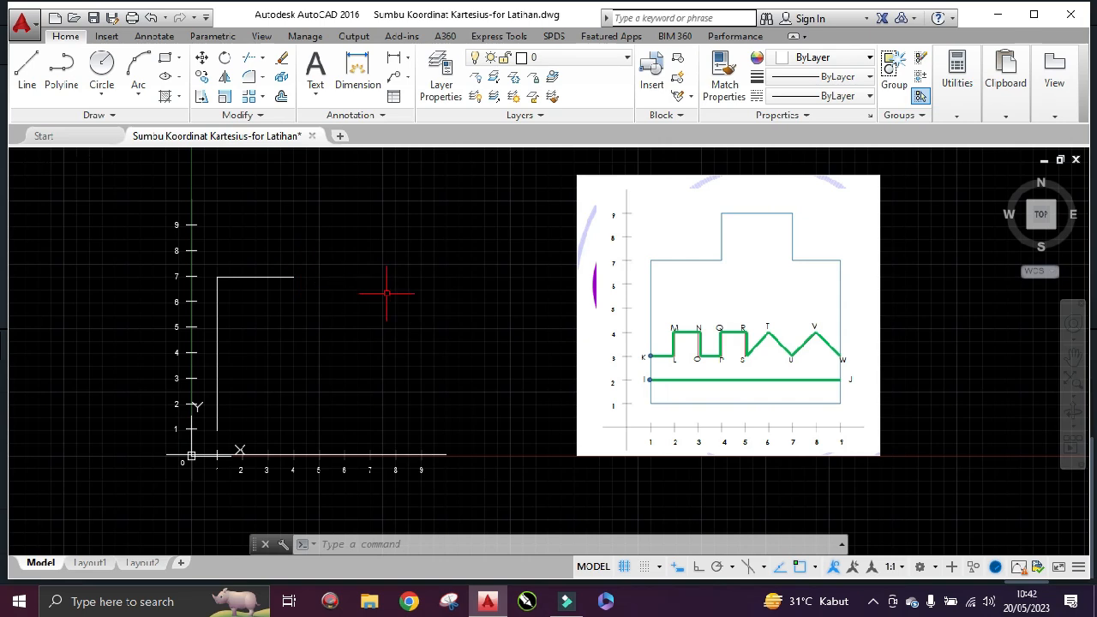
- Start a line at the outline's open end with absolute coordinates 4,7 as first point, and cancel it
text(L)
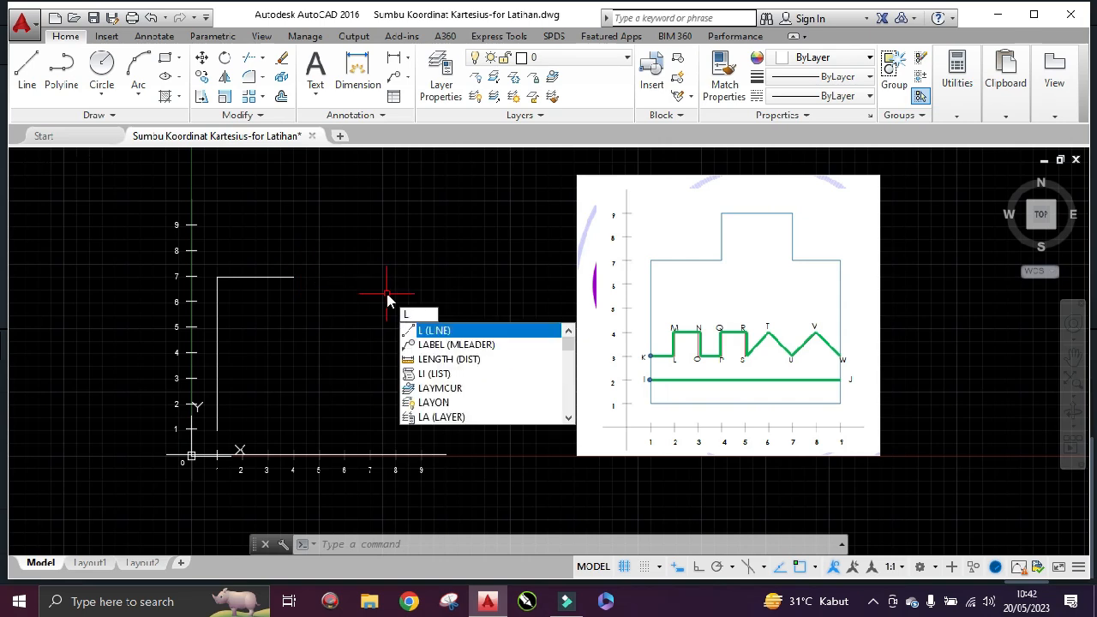
key(Return)
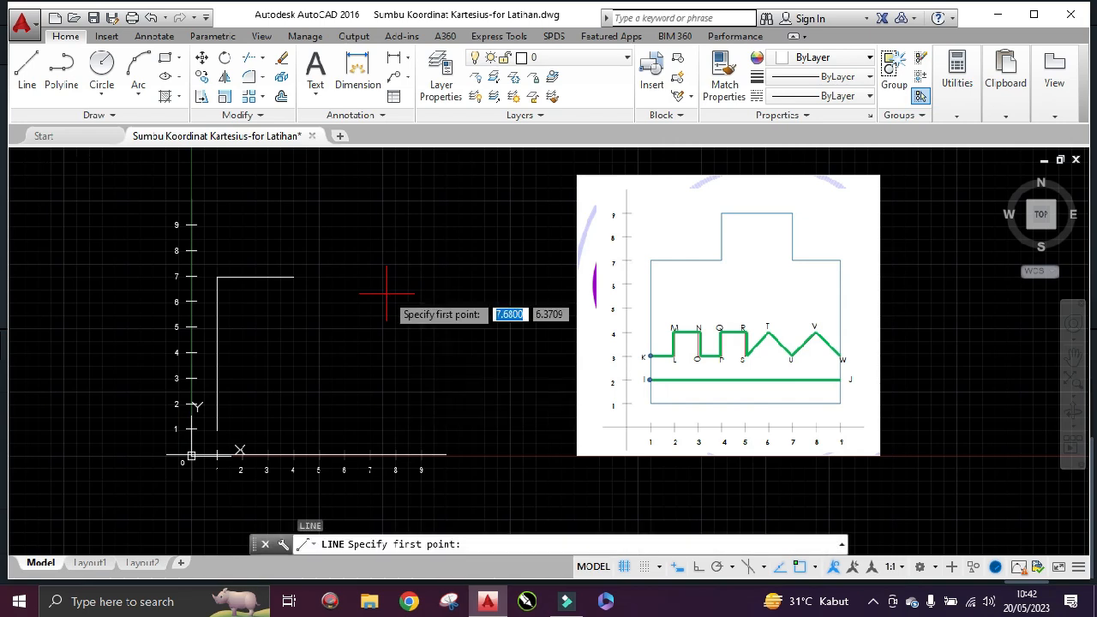
text(4)
key(Tab)
text(7)
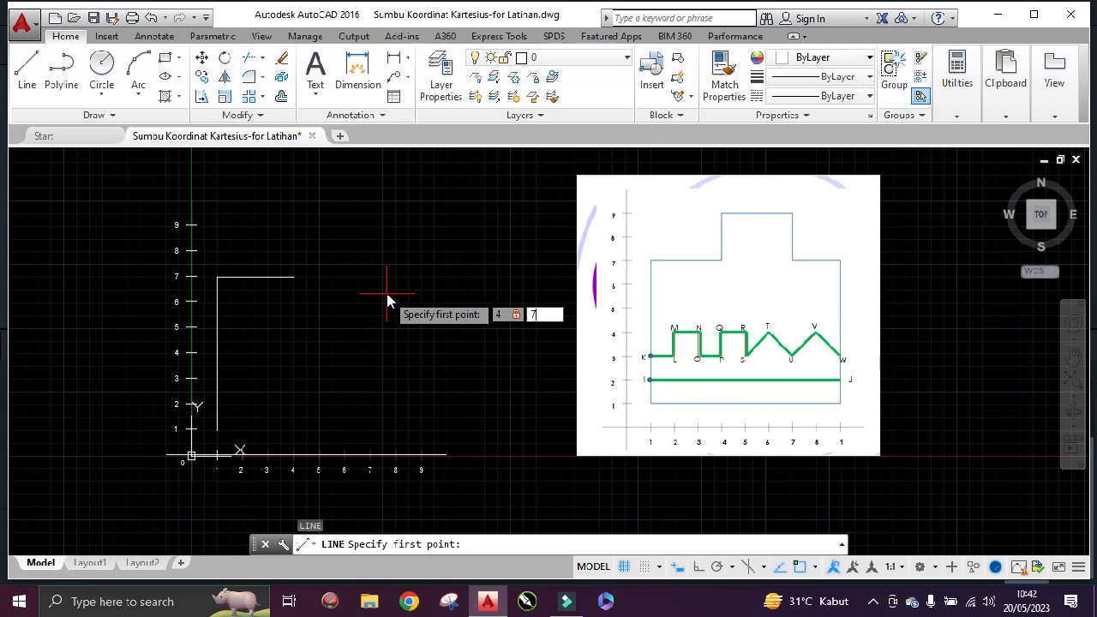
key(Return)
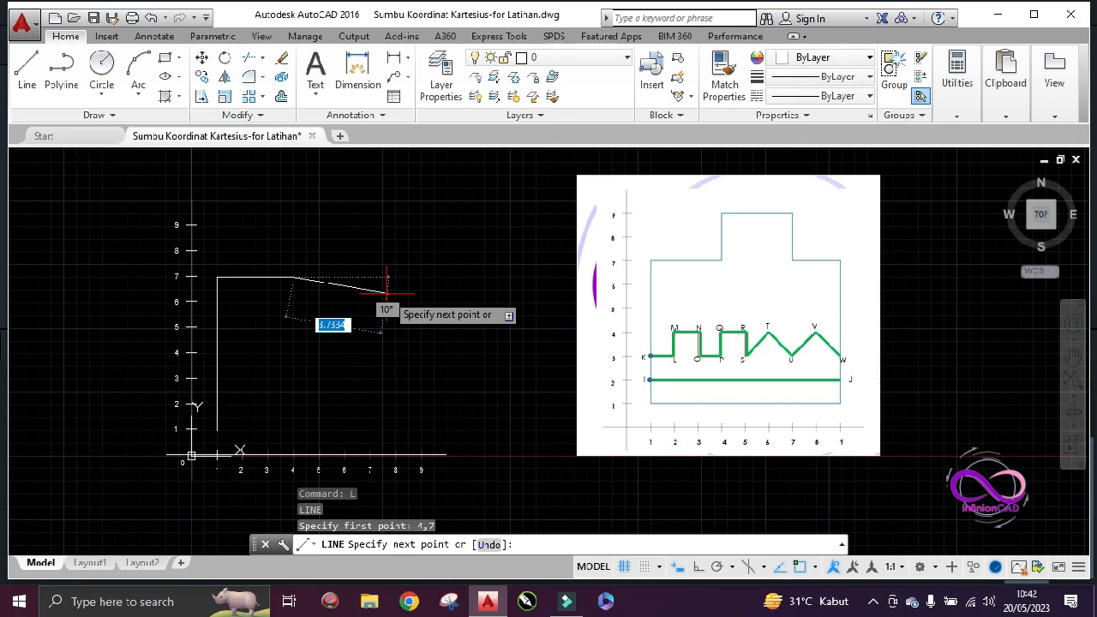
key(Escape)
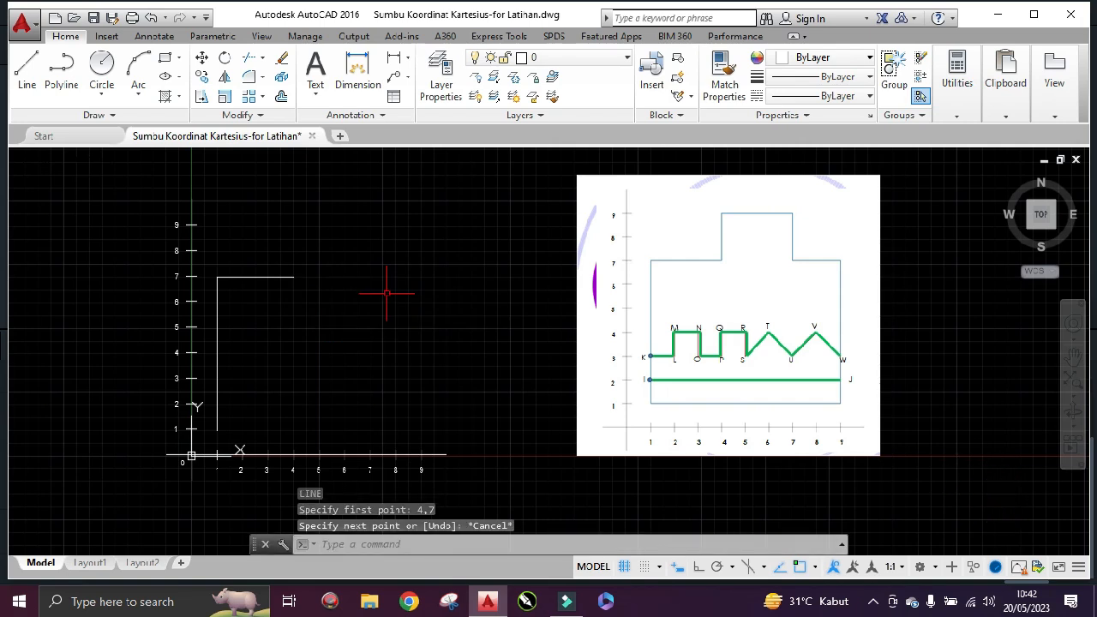
- Start a line one unit beyond the outline's open end with relative 1,0 as first point, and cancel it
text(L)
key(Return)
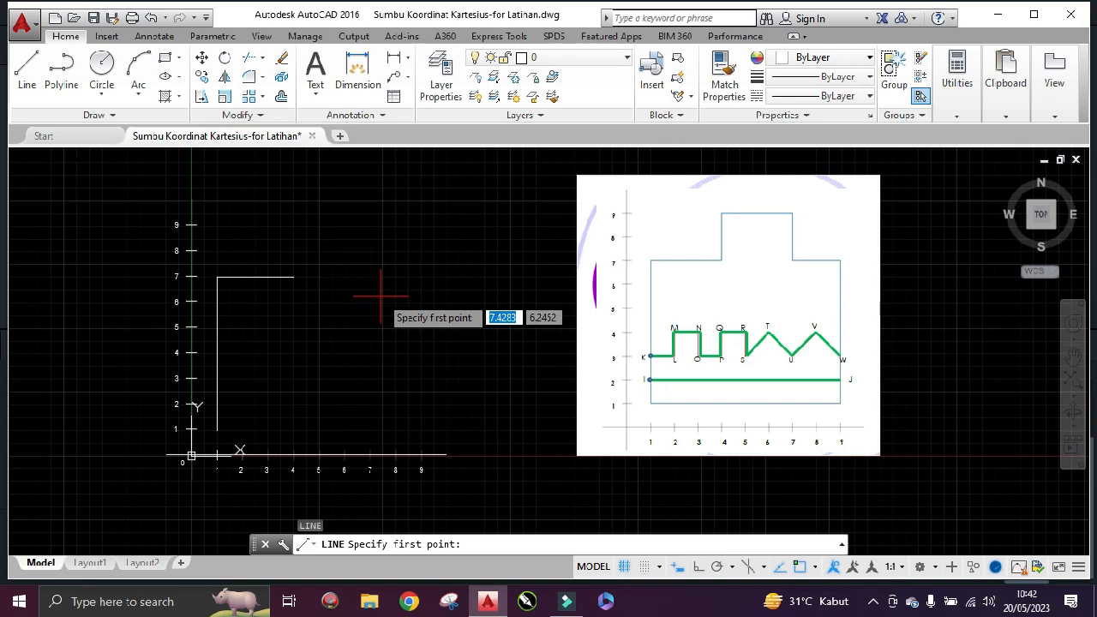
text(@)
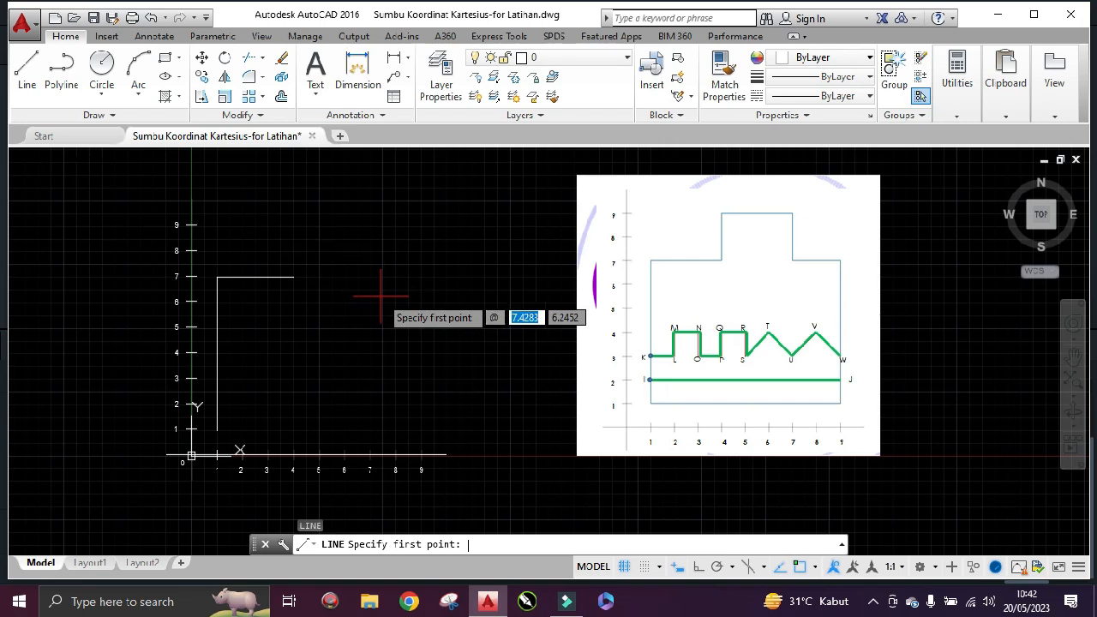
text(1)
key(Tab)
text(0)
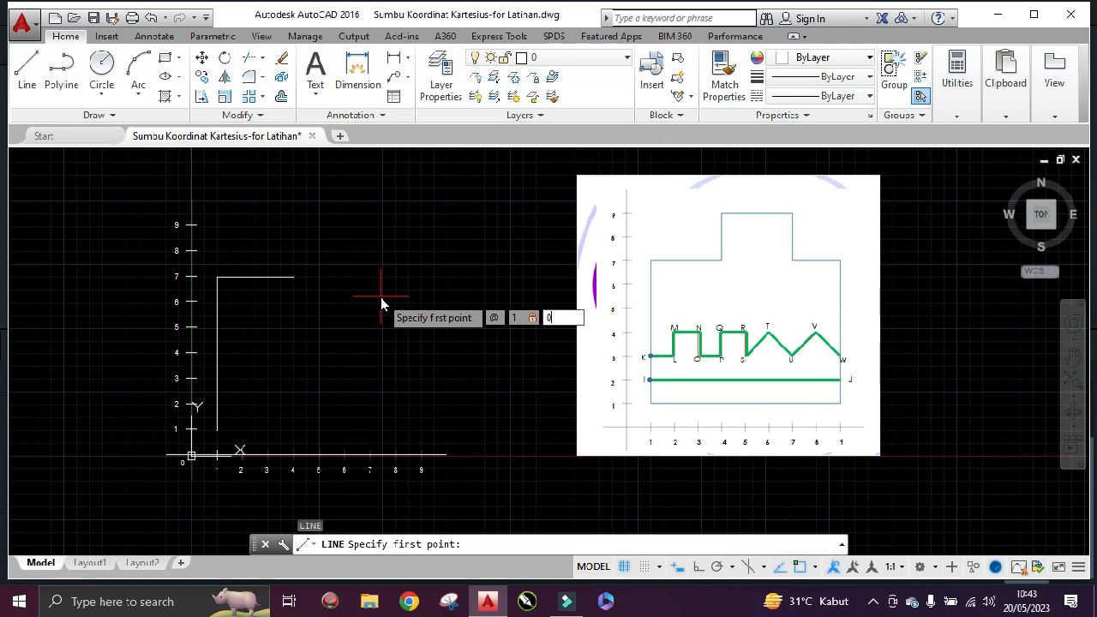
key(Return)
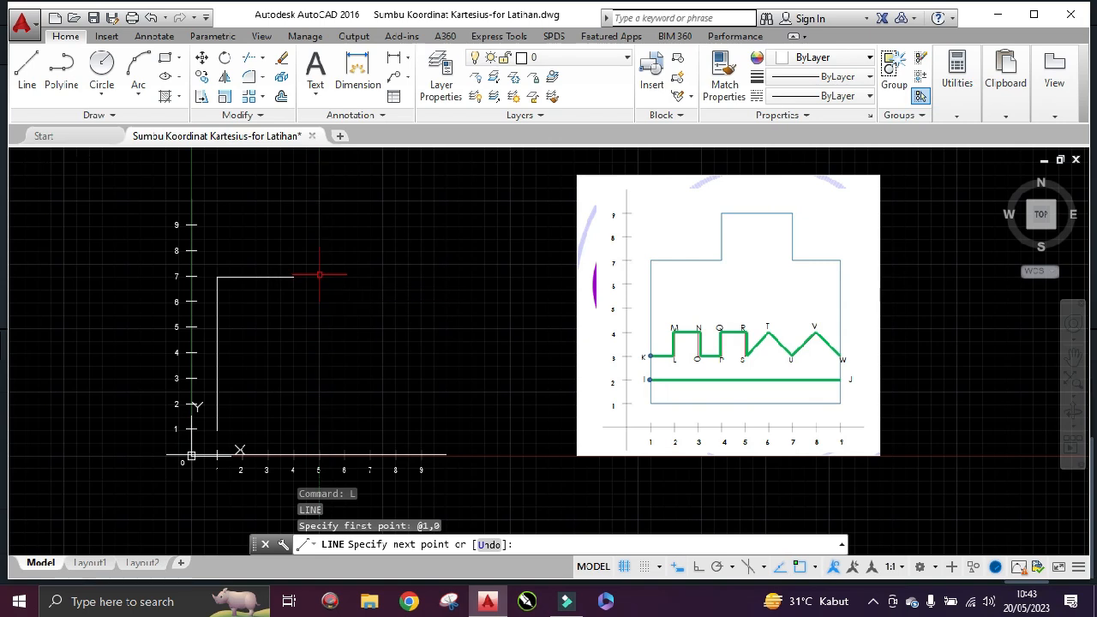
key(Escape)
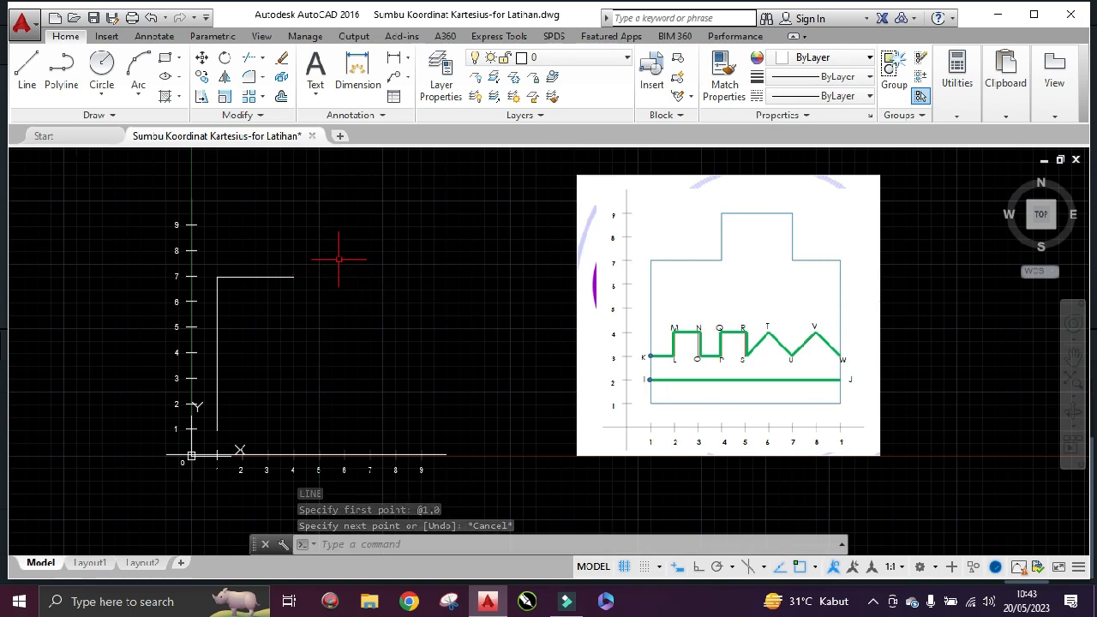
- Start a line from the previously specified point beside the outline with relative 0,0 as first point, and cancel it
text(L)
key(Return)
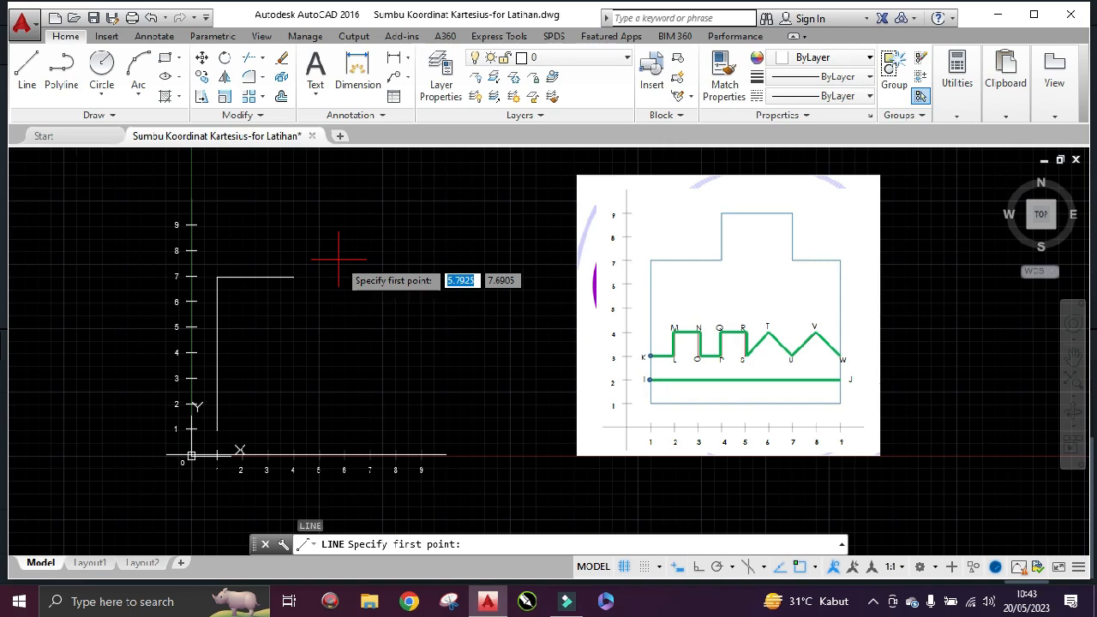
text(@)
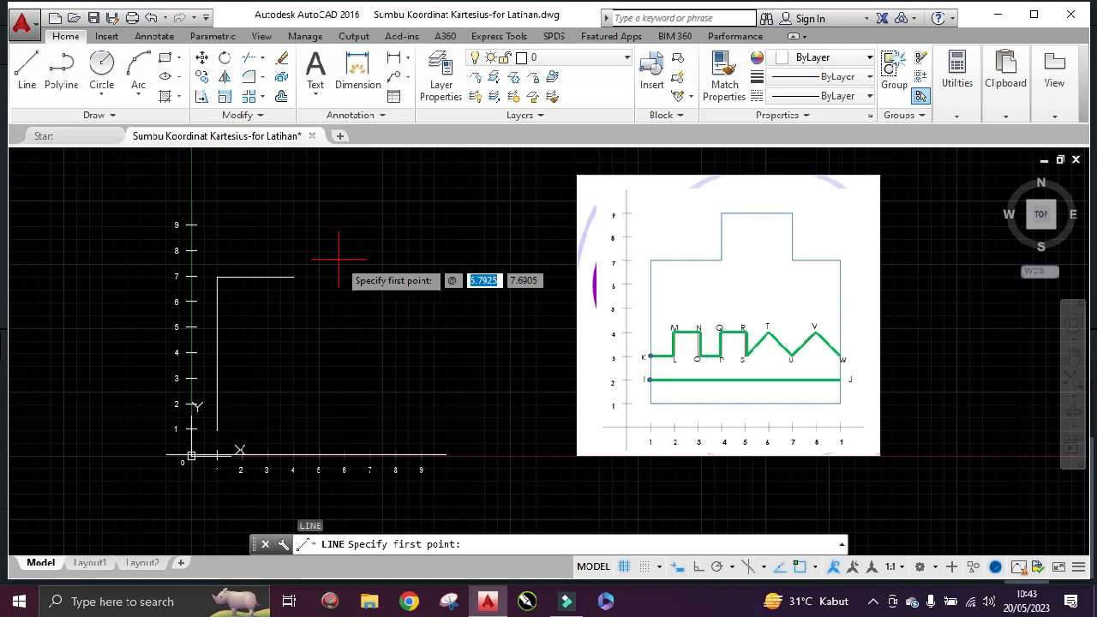
text(0,0)
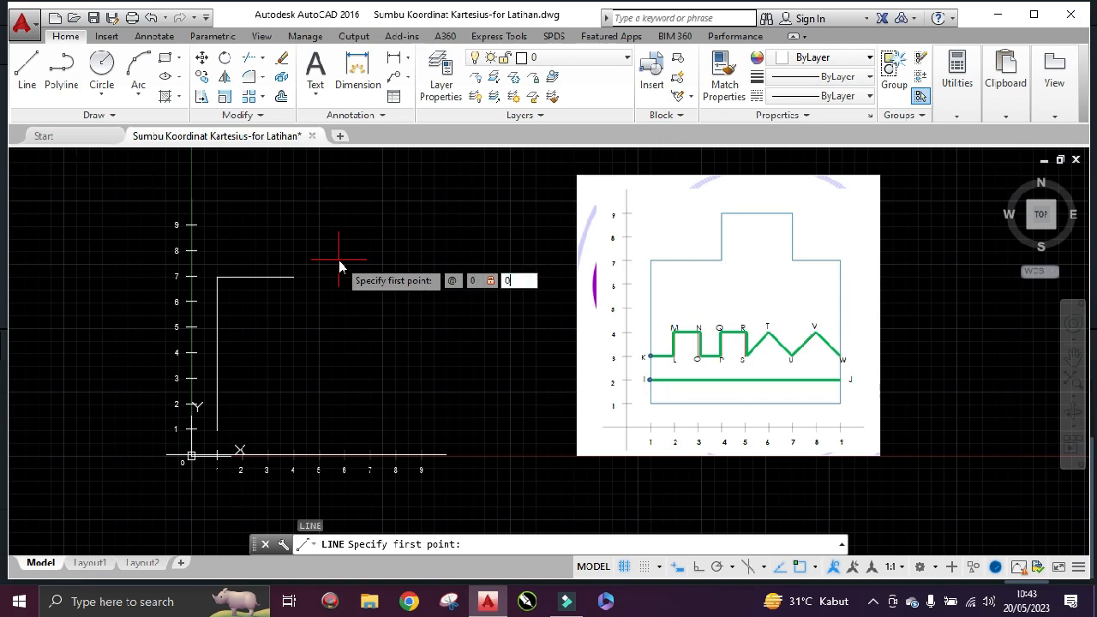
key(Return)
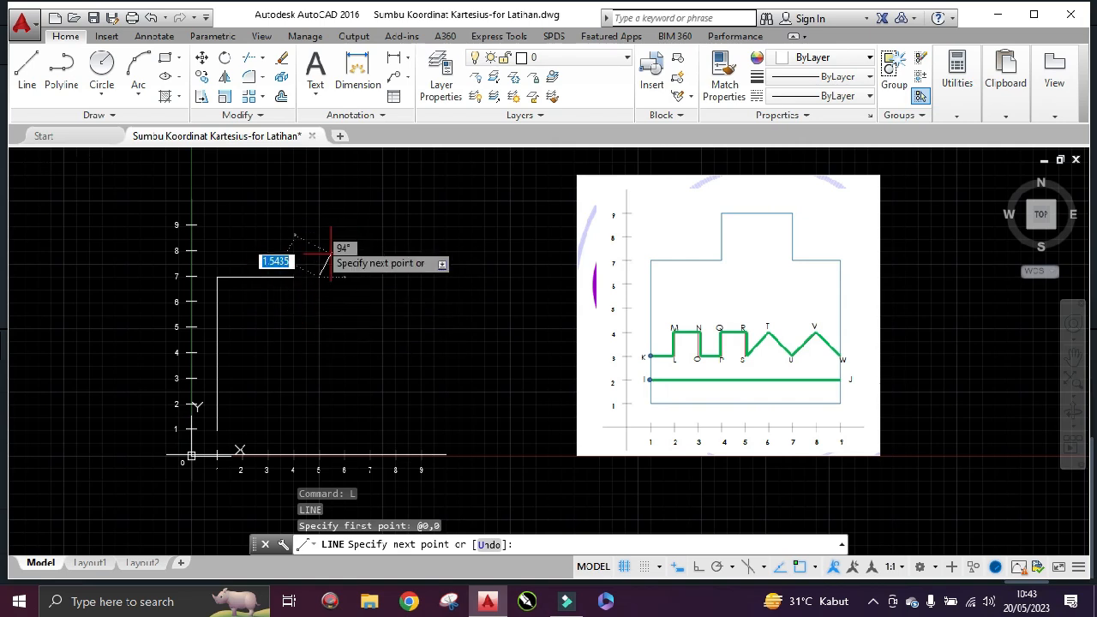
click(320, 278)
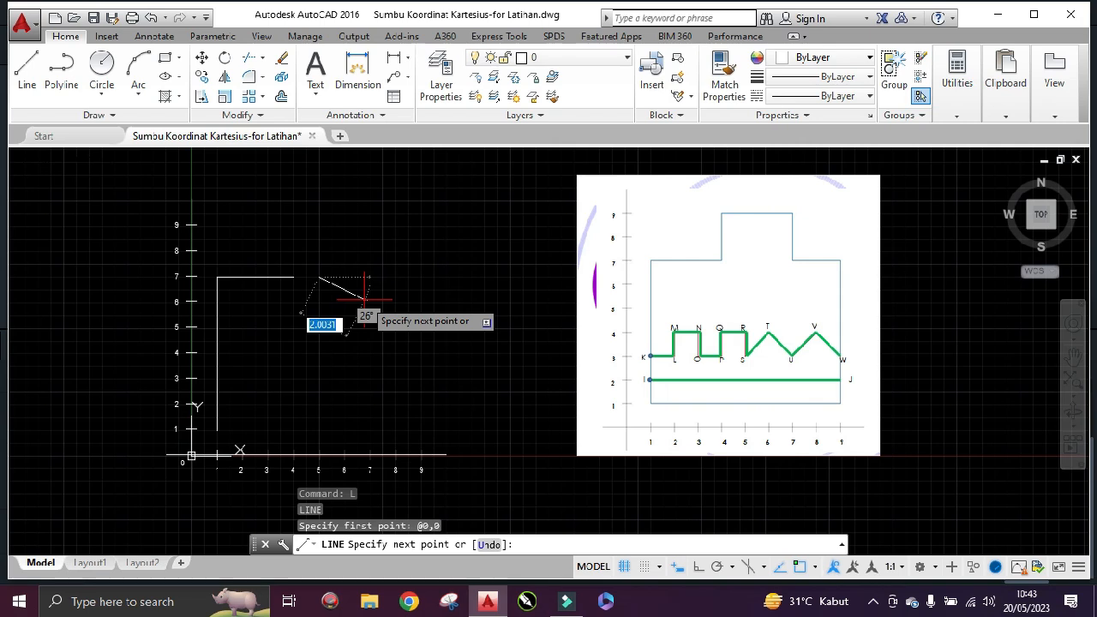
key(Escape)
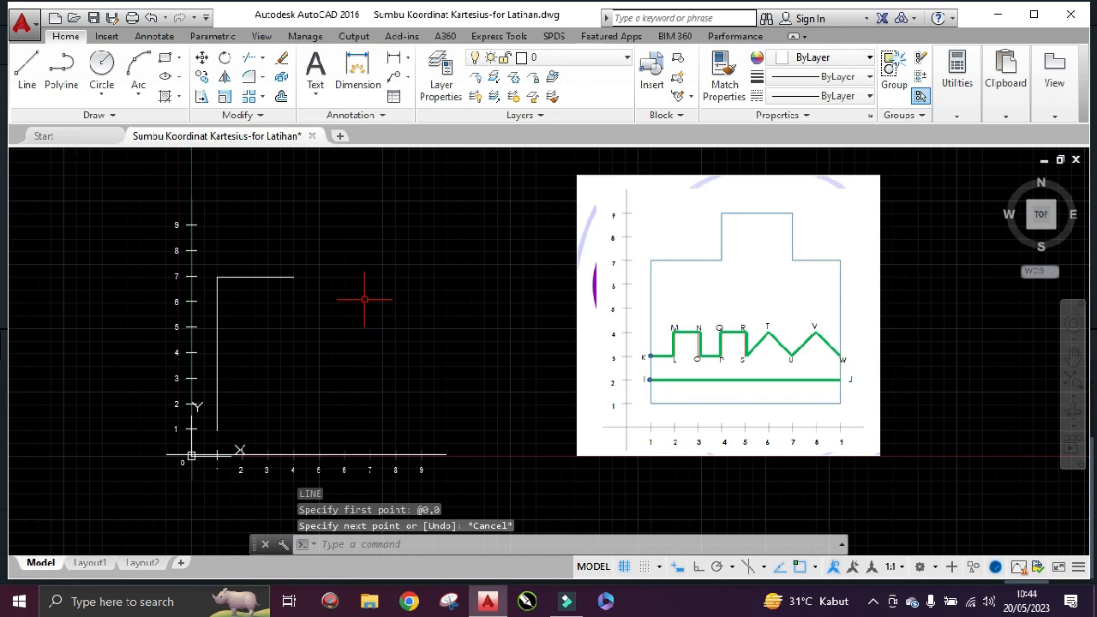
- Start a line back at the outline's open end by entering absolute 4,7 as first point, and cancel it
text(L)
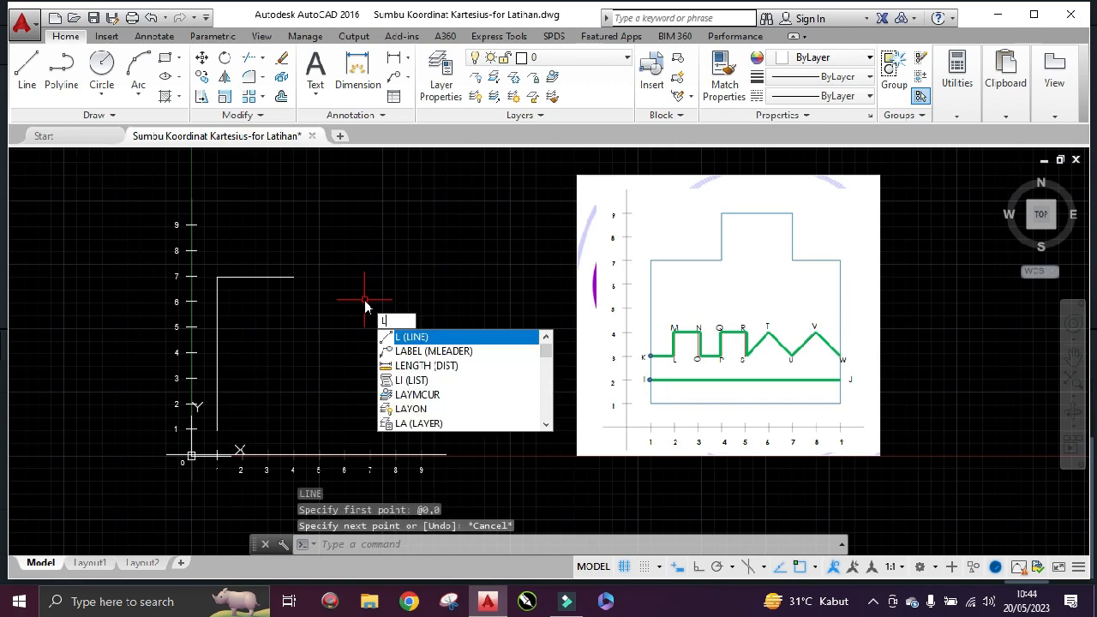
key(Return)
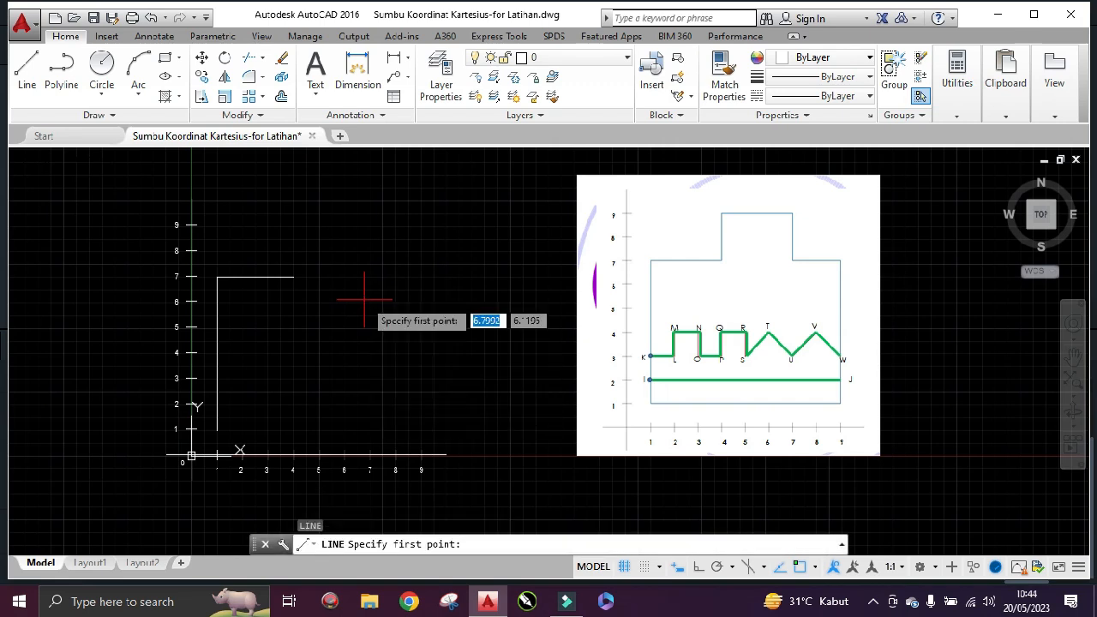
text(4)
key(Tab)
text(7)
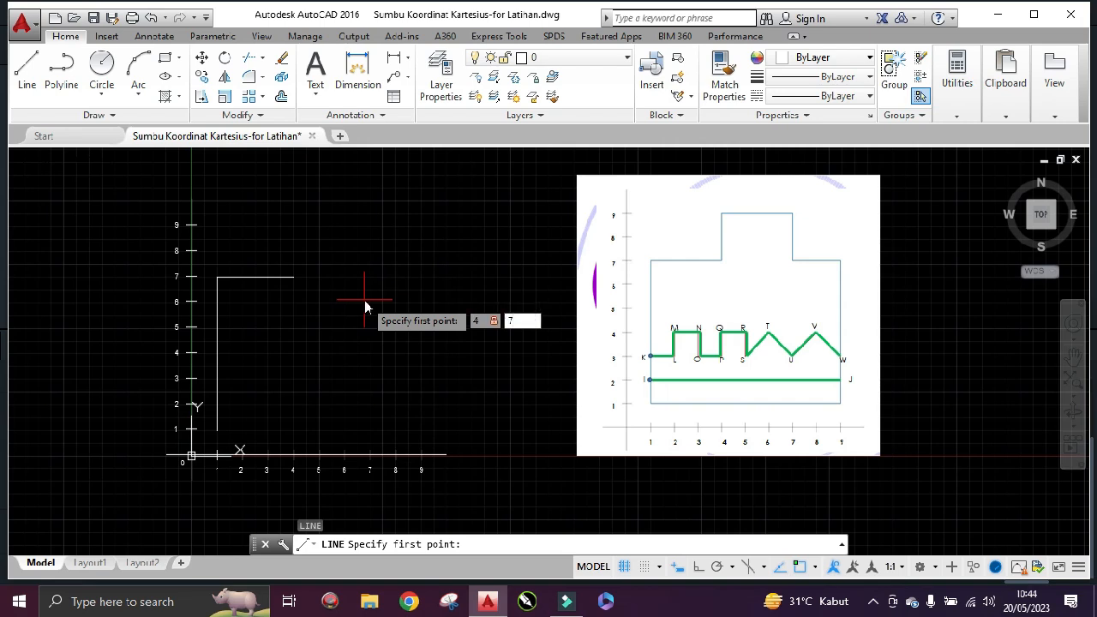
key(Return)
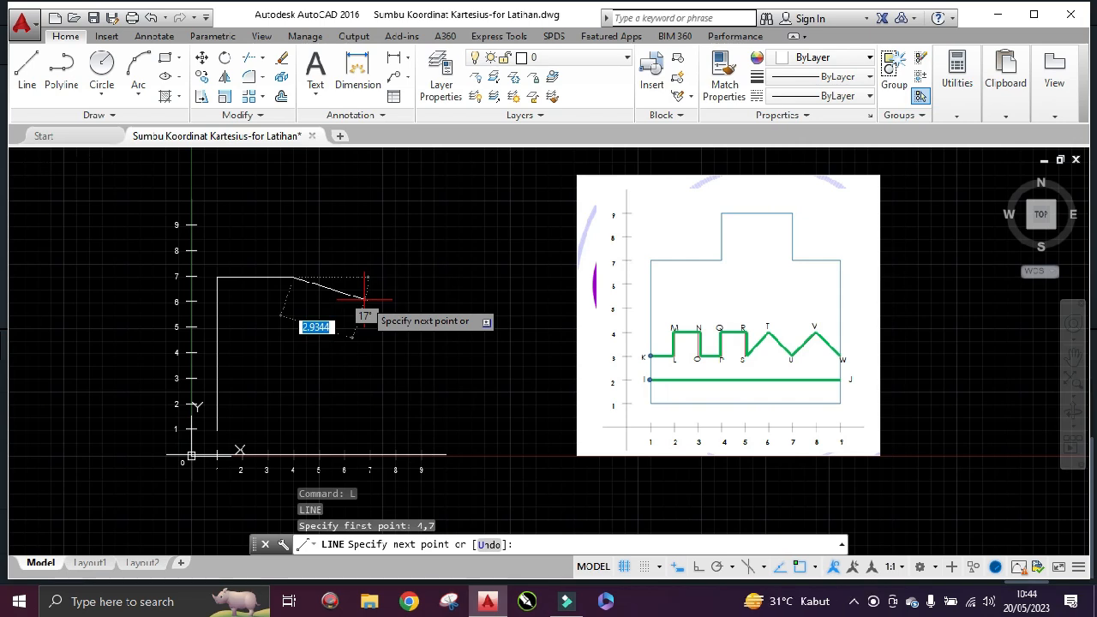
key(Escape)
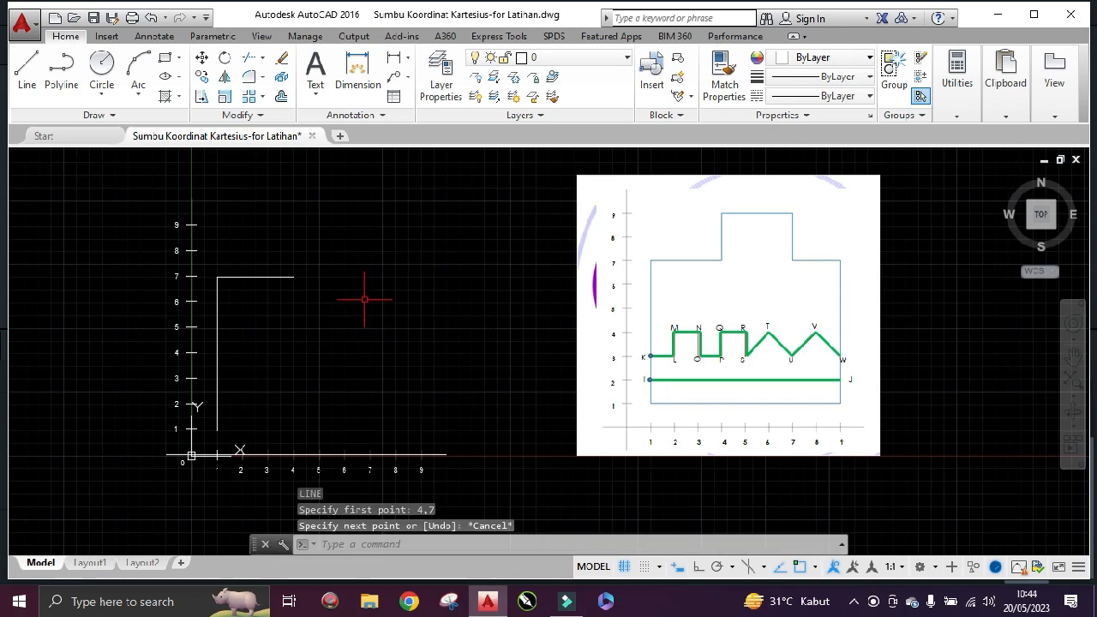